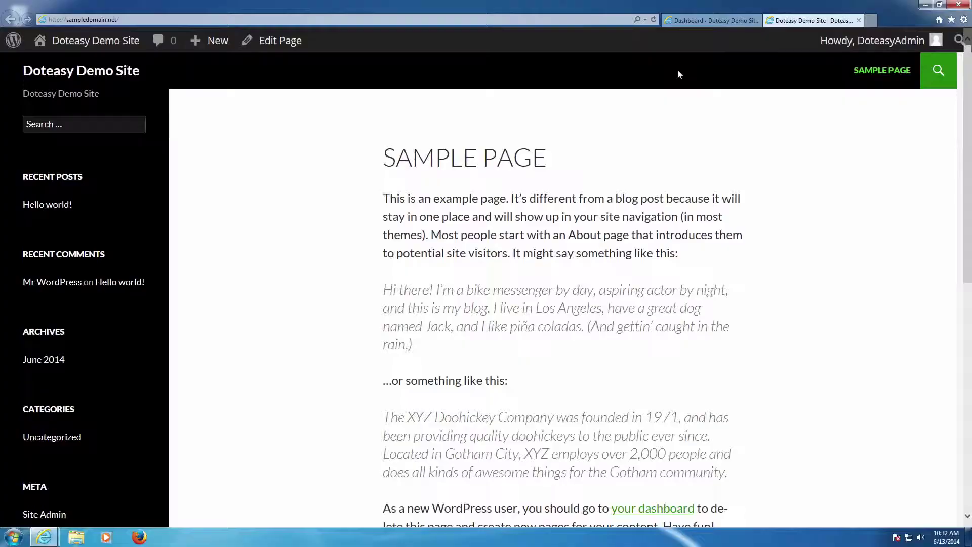
Search the plugin directory for 'captcha' from Plugins > Add New on the Dashboard.
click(696, 23)
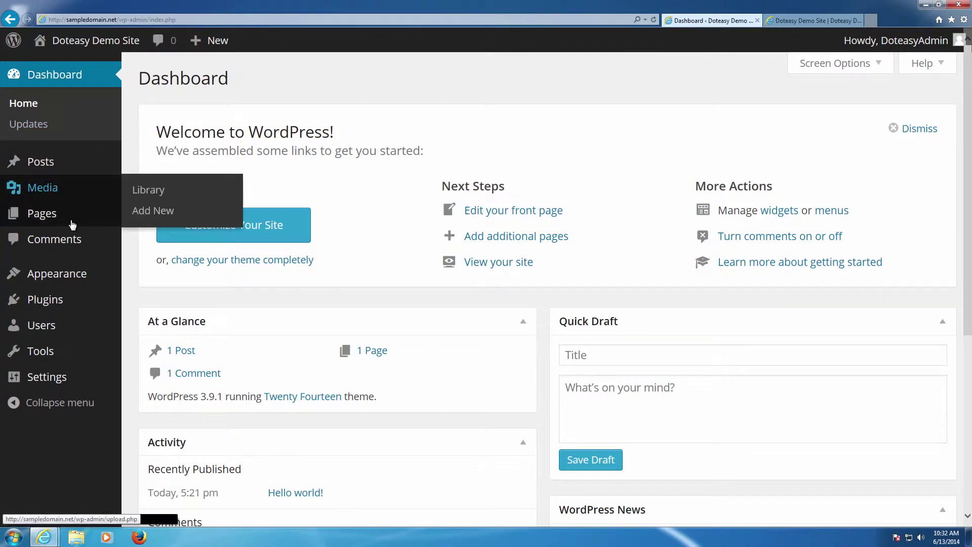
mouse_move(30, 300)
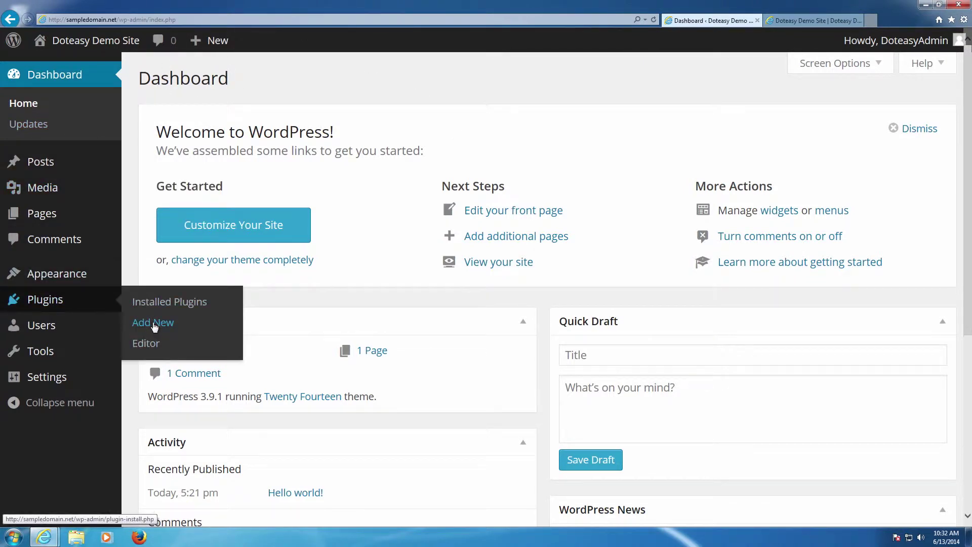
click(154, 324)
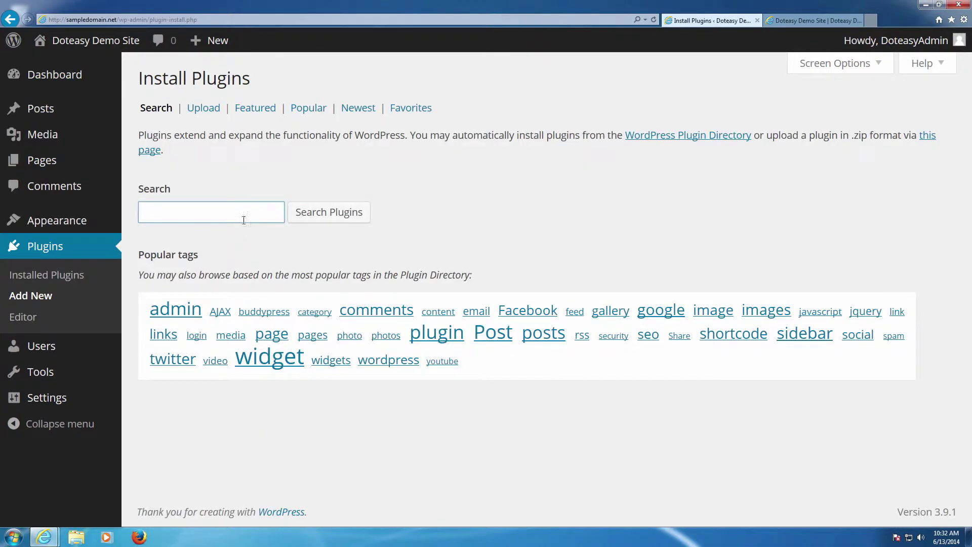
text(captcha)
key(Return)
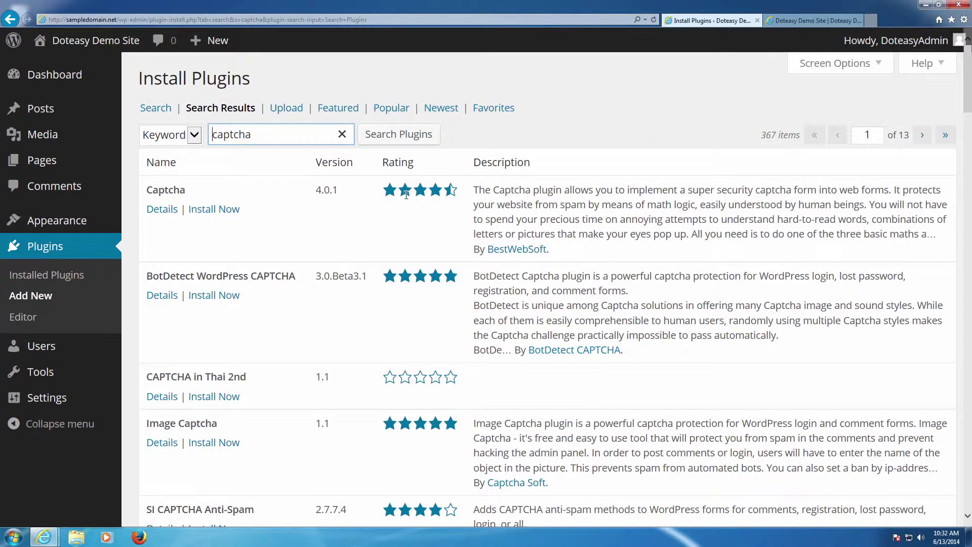
Install and activate the Captcha plugin by BestWebSoft, then open its settings.
click(212, 210)
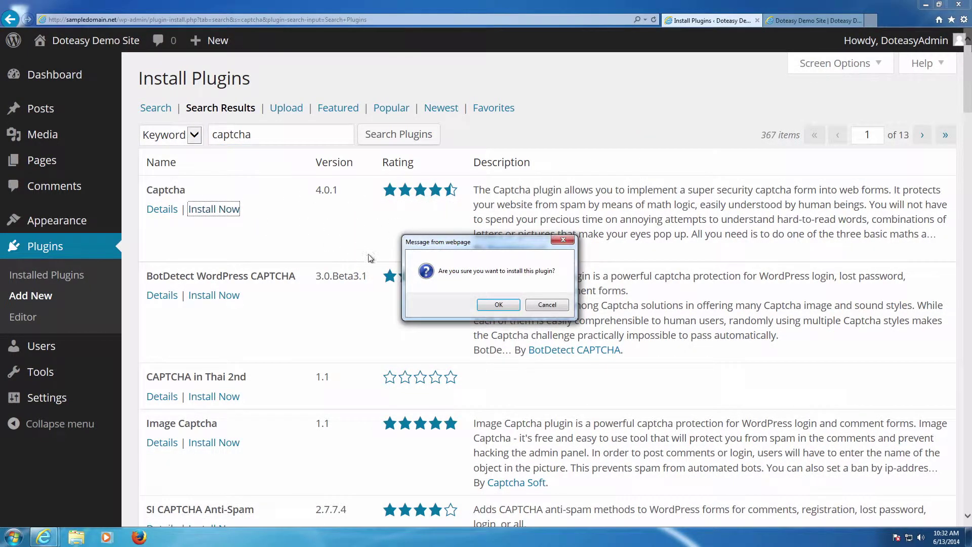
click(479, 305)
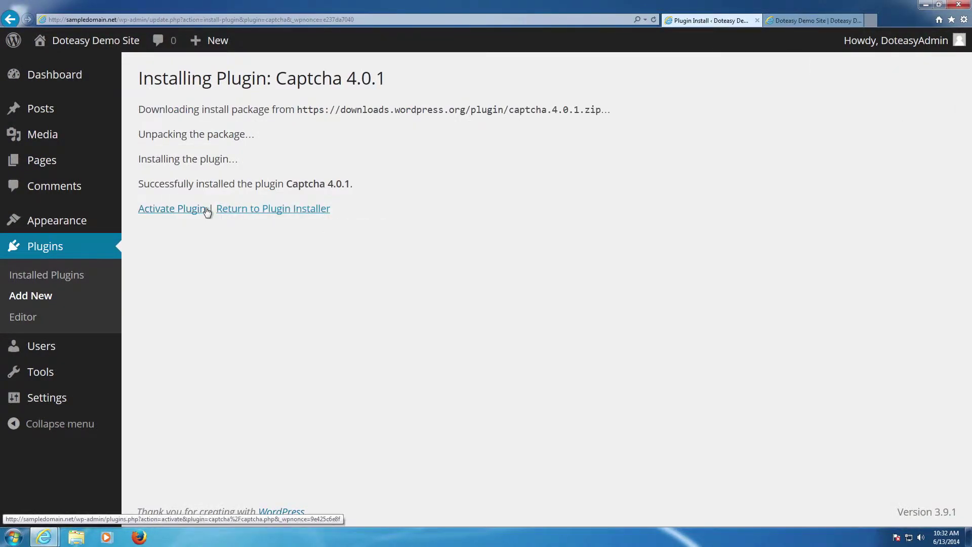
click(192, 210)
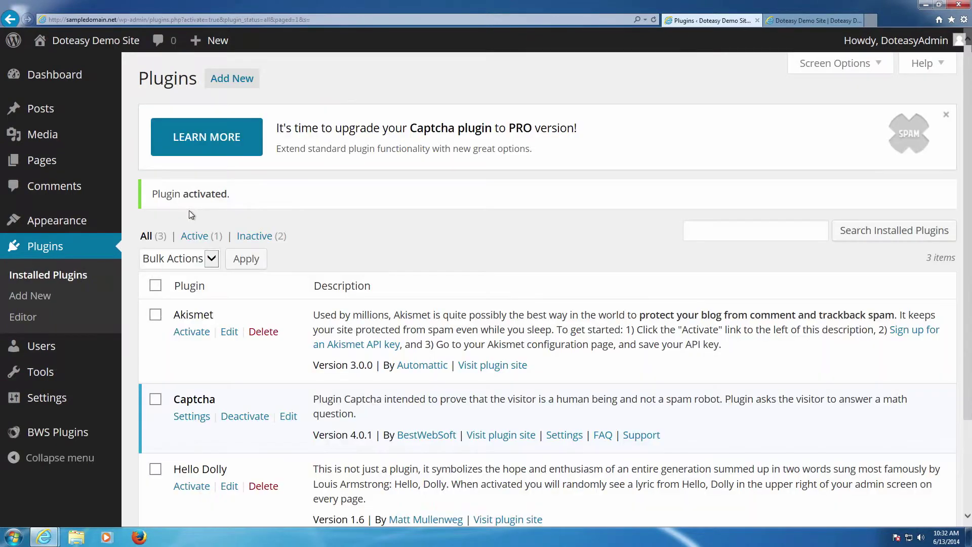
scroll(270, 221, down, 2)
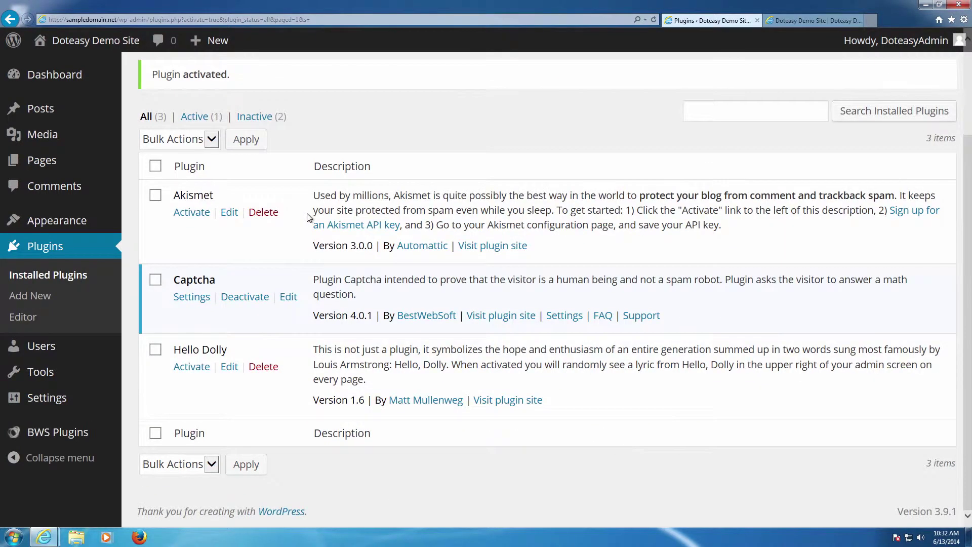
click(204, 300)
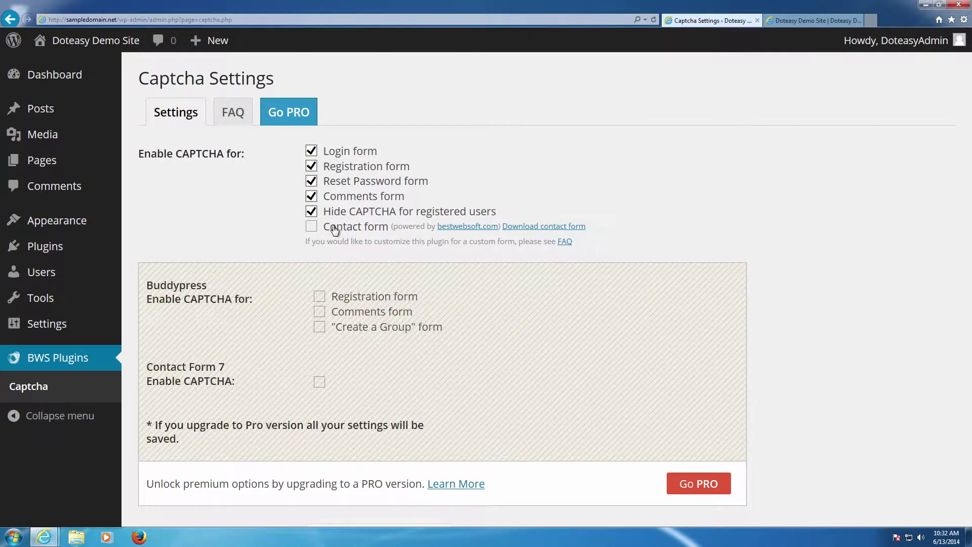
Review the Captcha options, pointing out the Title for CAPTCHA and Required symbol settings.
scroll(334, 229, down, 1)
scroll(334, 229, up, 1)
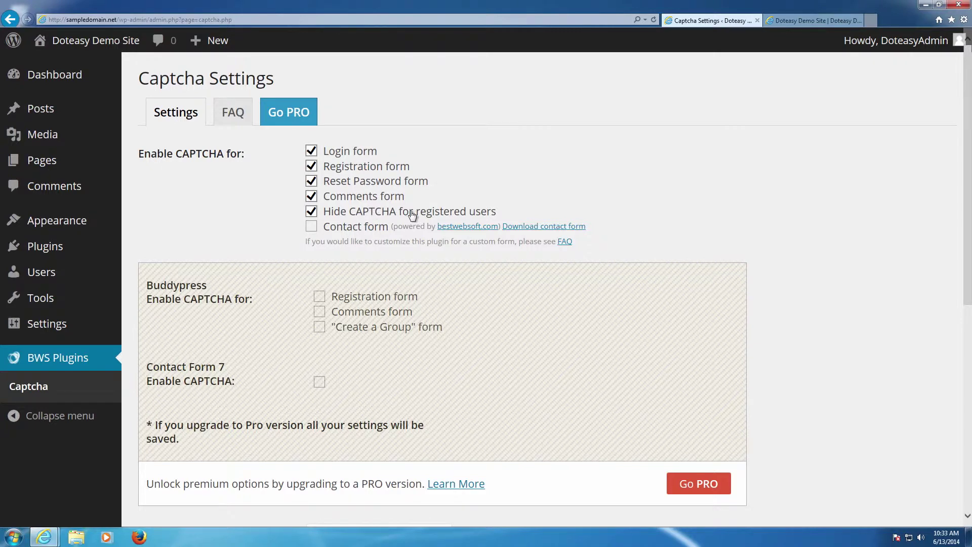
scroll(412, 212, down, 3)
scroll(413, 212, up, 3)
scroll(349, 199, down, 5)
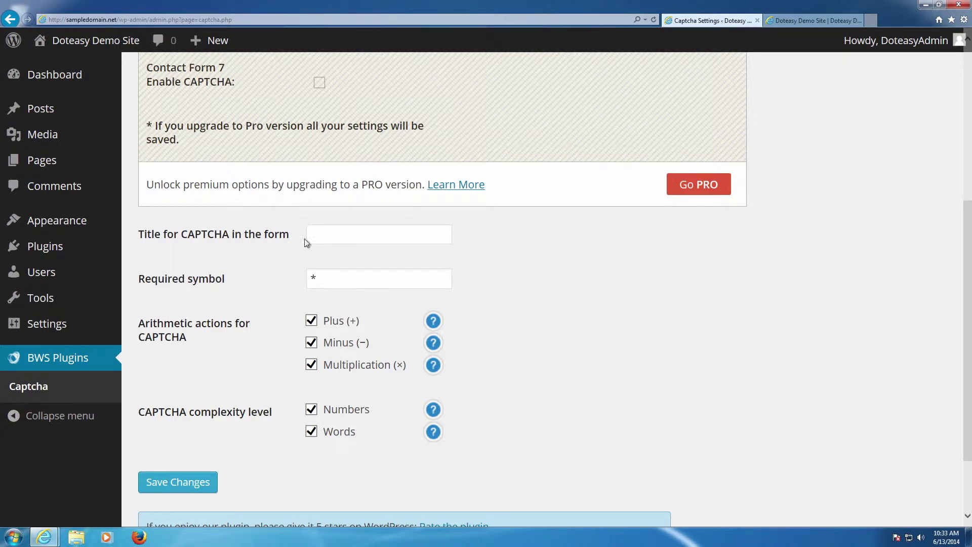
triple_click(167, 232)
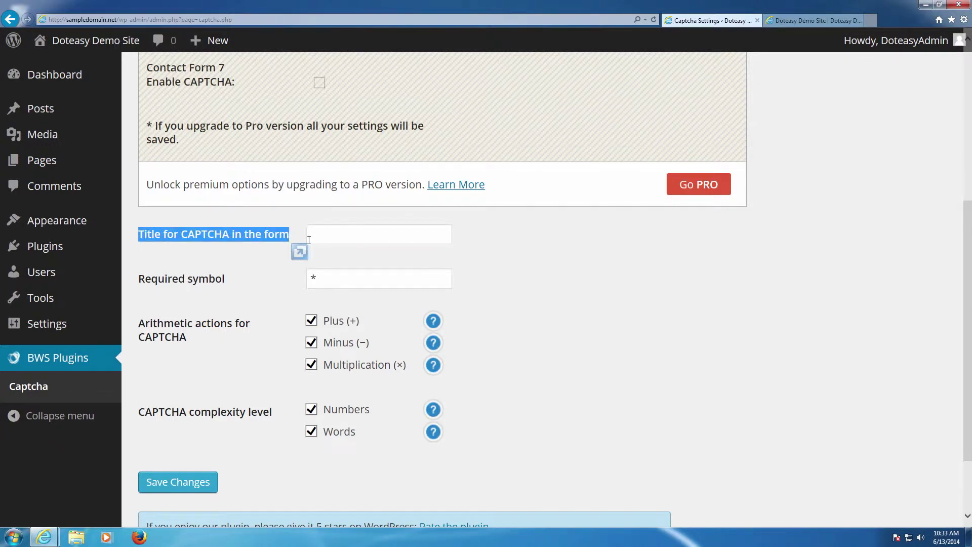
click(354, 233)
scroll(353, 233, up, 1)
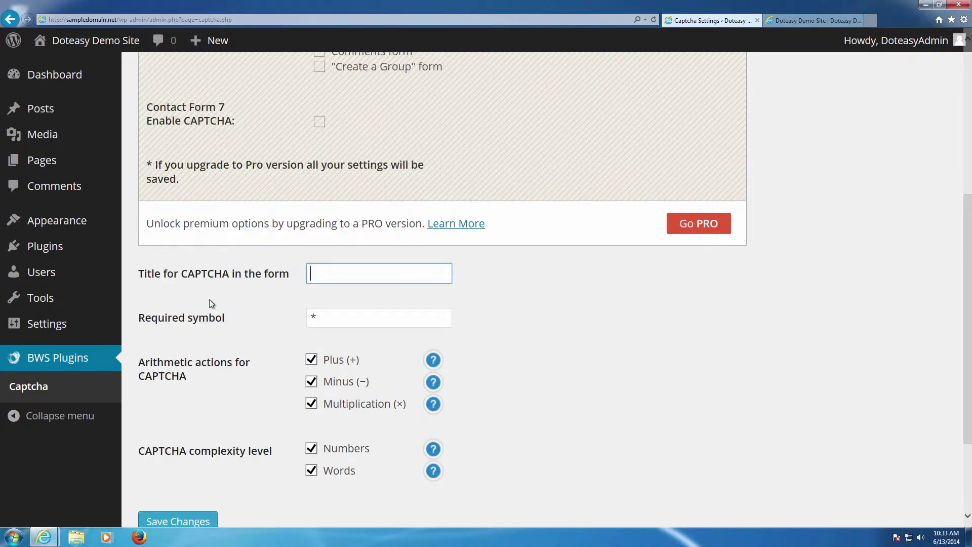
triple_click(189, 314)
click(418, 330)
Save the Captcha settings, confirm the Settings saved notice, and return to the Sample Page.
scroll(459, 330, down, 2)
scroll(388, 352, down, 1)
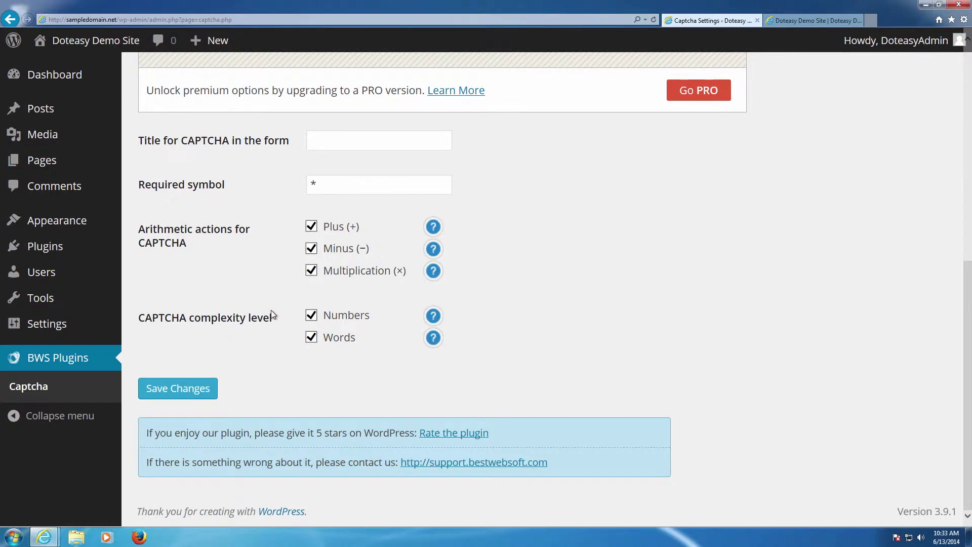
click(193, 388)
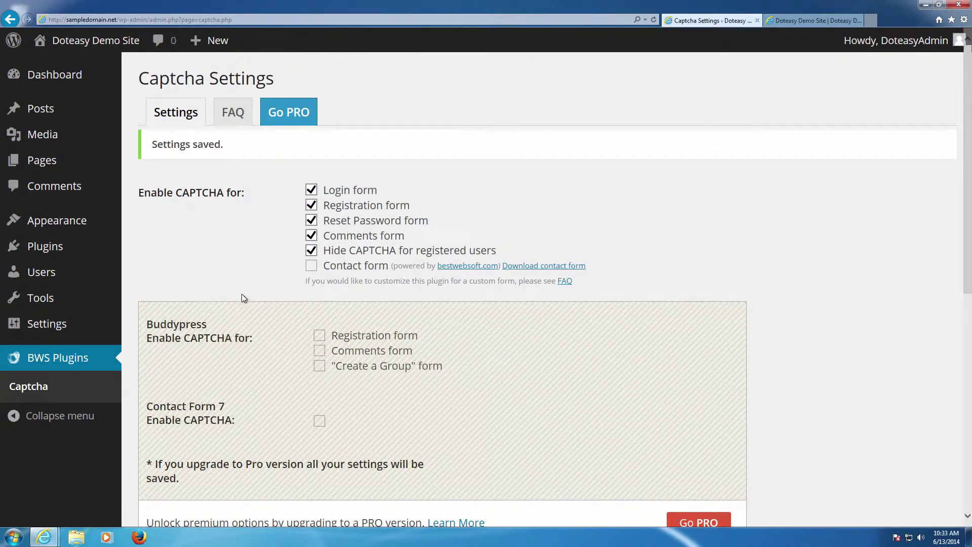
drag(150, 145, 233, 149)
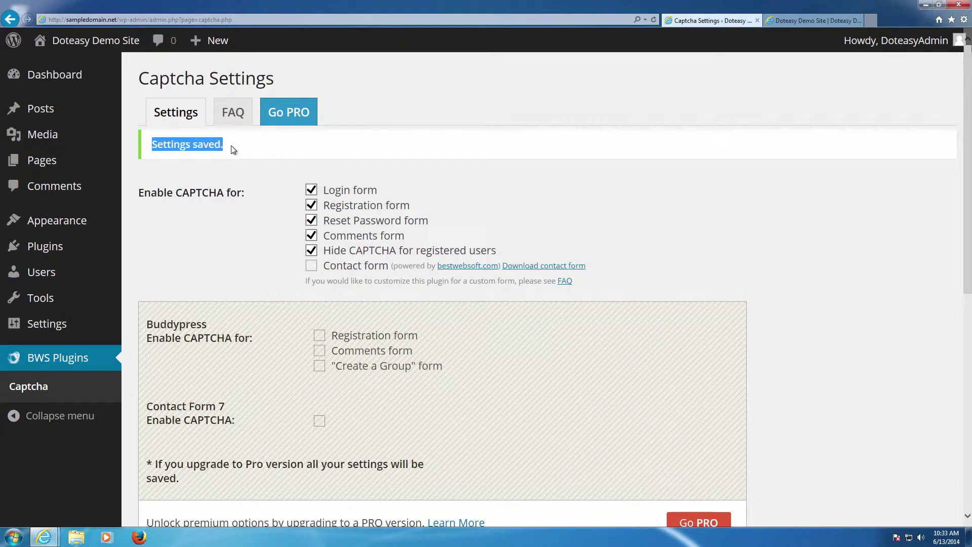
click(232, 150)
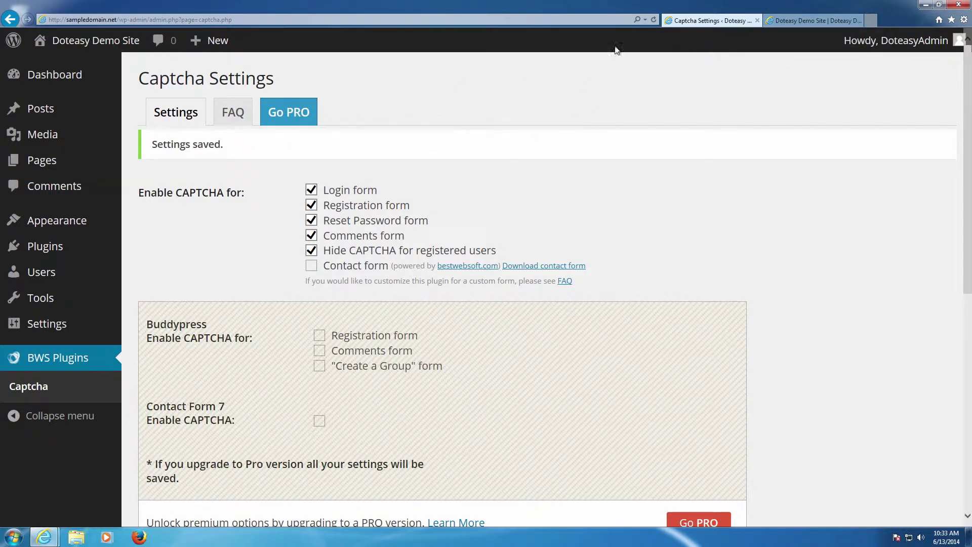
click(767, 22)
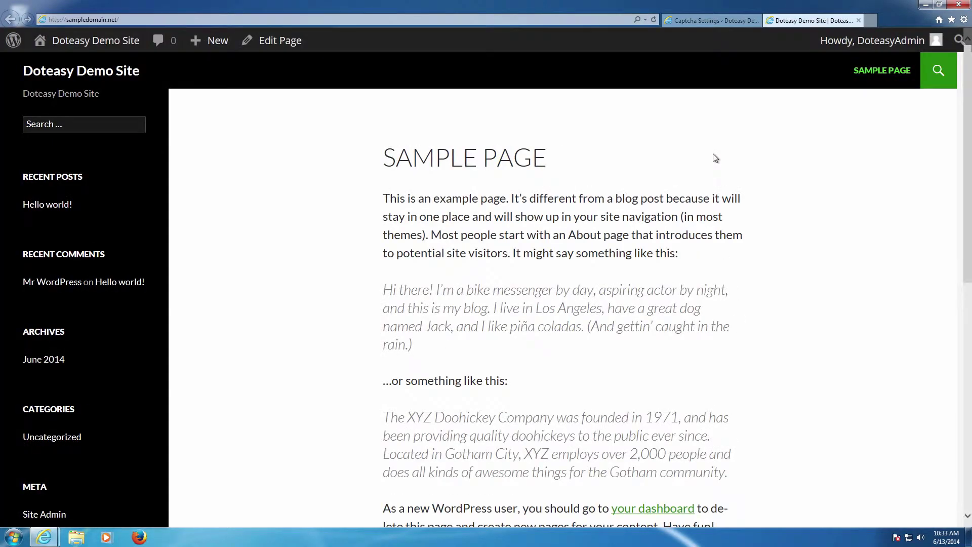
Post the comment 'This is a test comment' on the Sample Page as administrator.
scroll(716, 159, down, 5)
scroll(612, 226, down, 2)
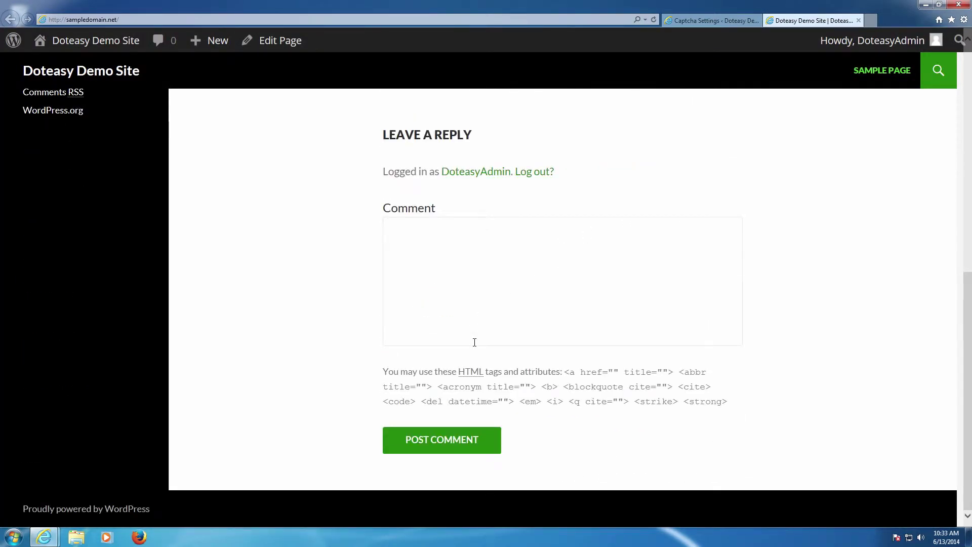
click(443, 303)
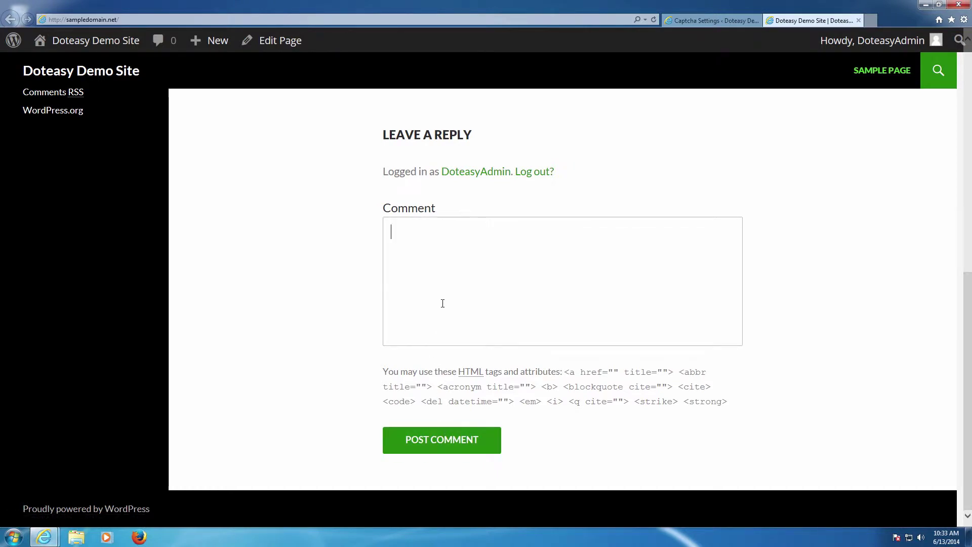
text(This )
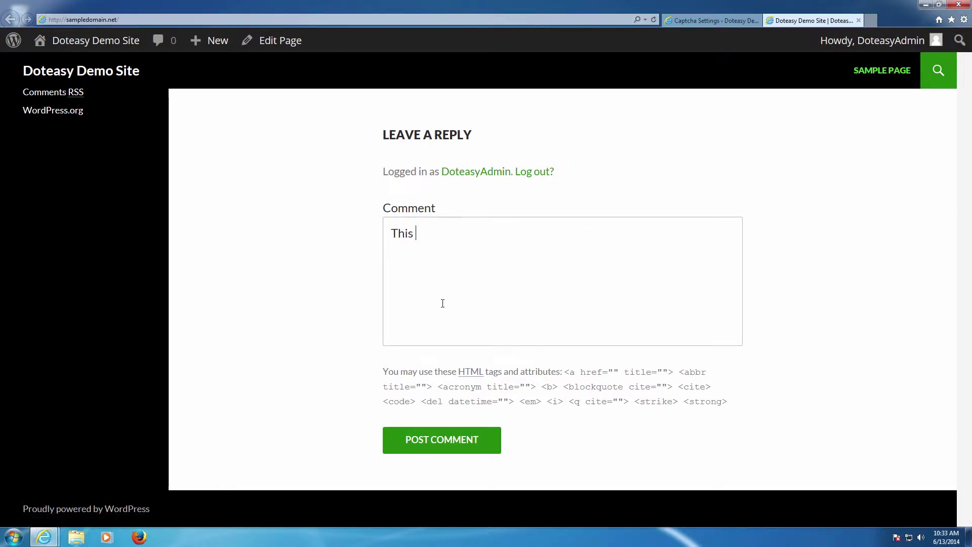
text(is a test comment)
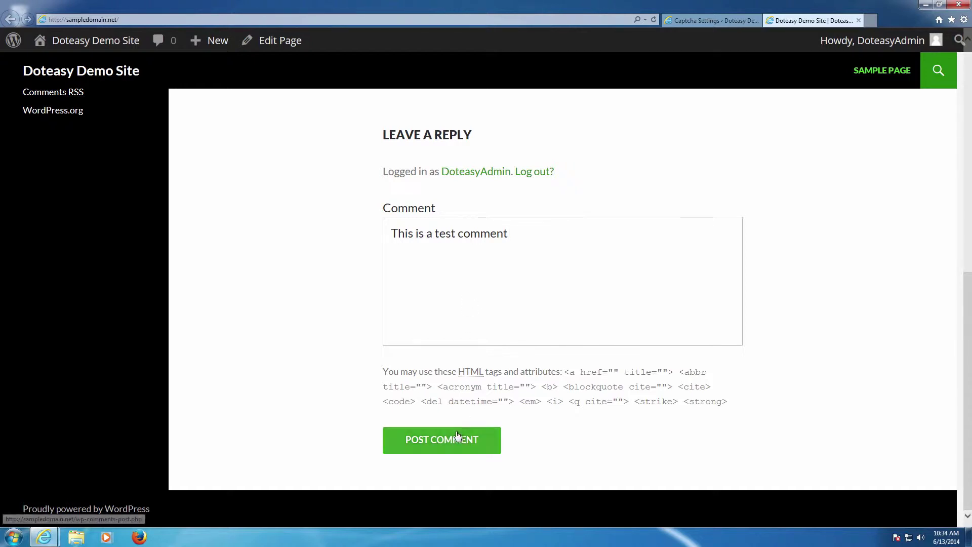
click(466, 437)
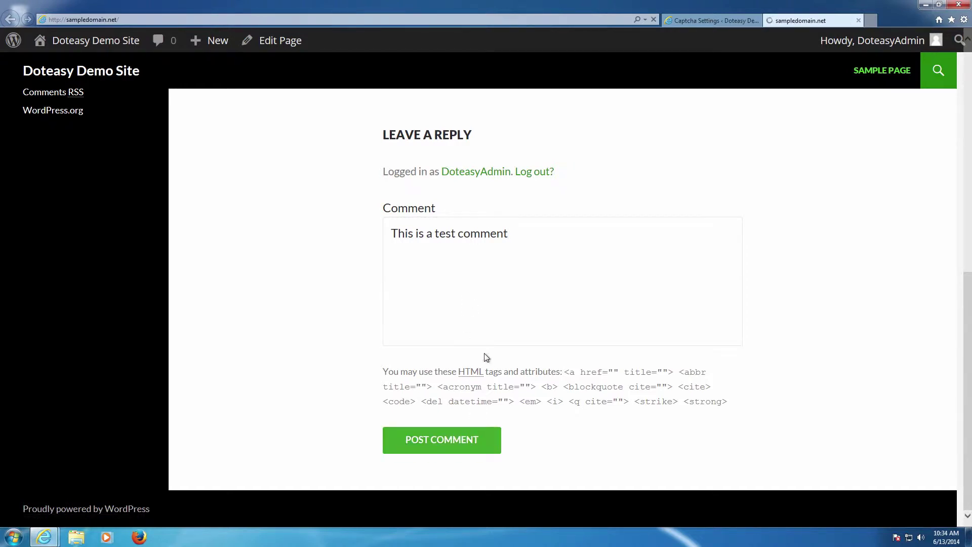
scroll(512, 304, up, 4)
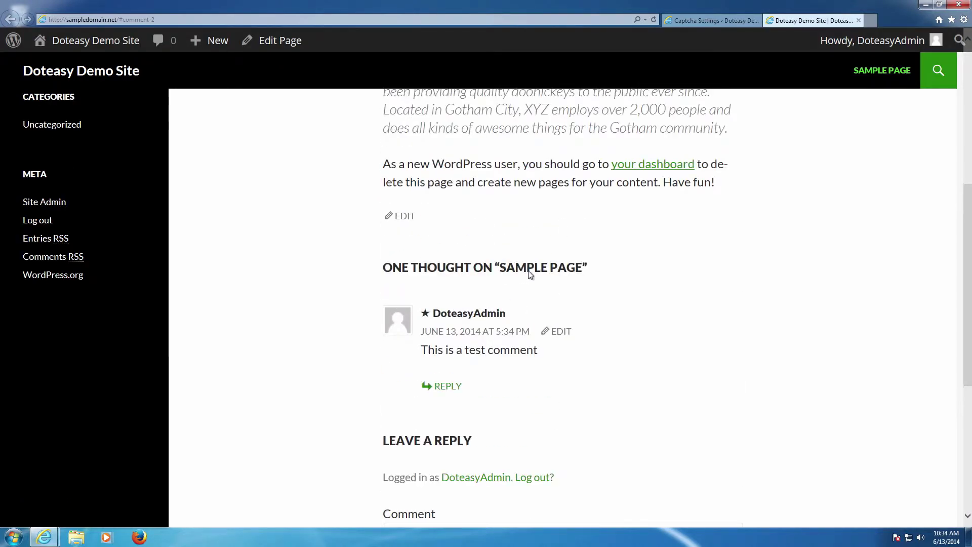
Check the Captcha settings tab, then open the Uncategorized category archive.
click(708, 22)
scroll(414, 207, down, 3)
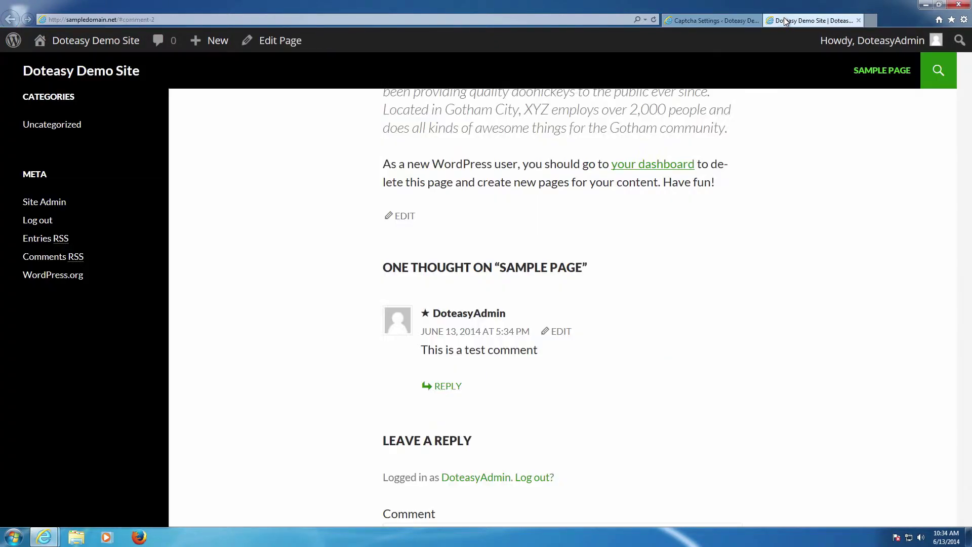
click(65, 125)
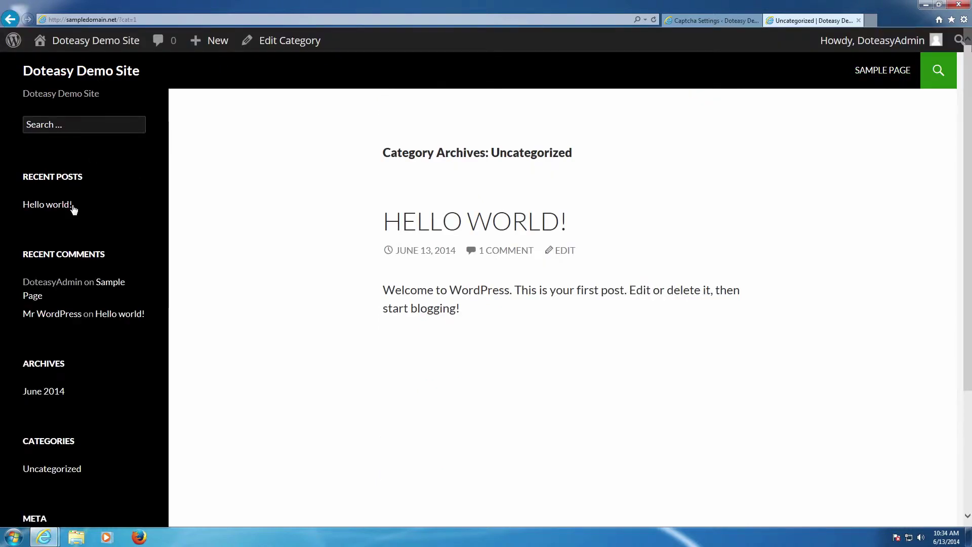
scroll(334, 244, down, 3)
scroll(384, 272, up, 3)
click(36, 298)
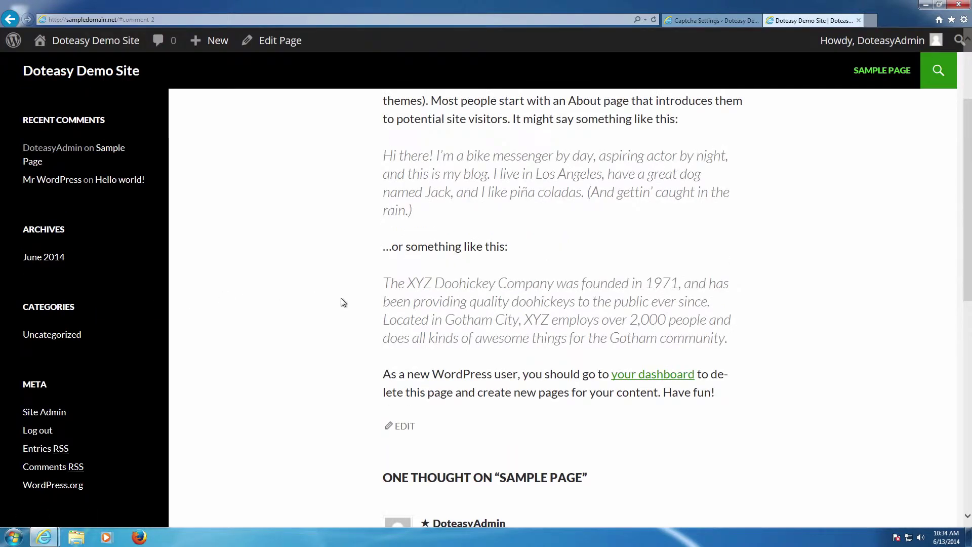
scroll(342, 303, down, 1)
mouse_move(891, 48)
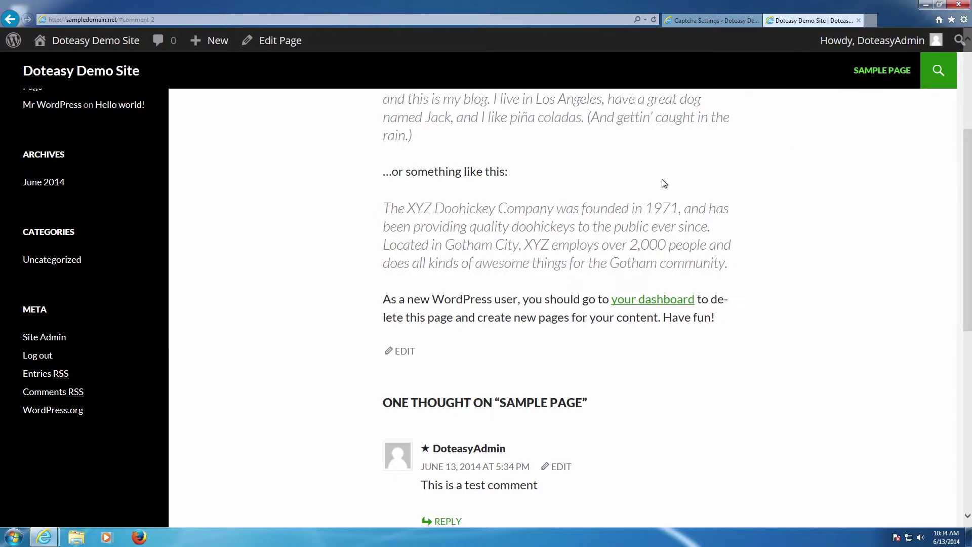
scroll(664, 184, down, 3)
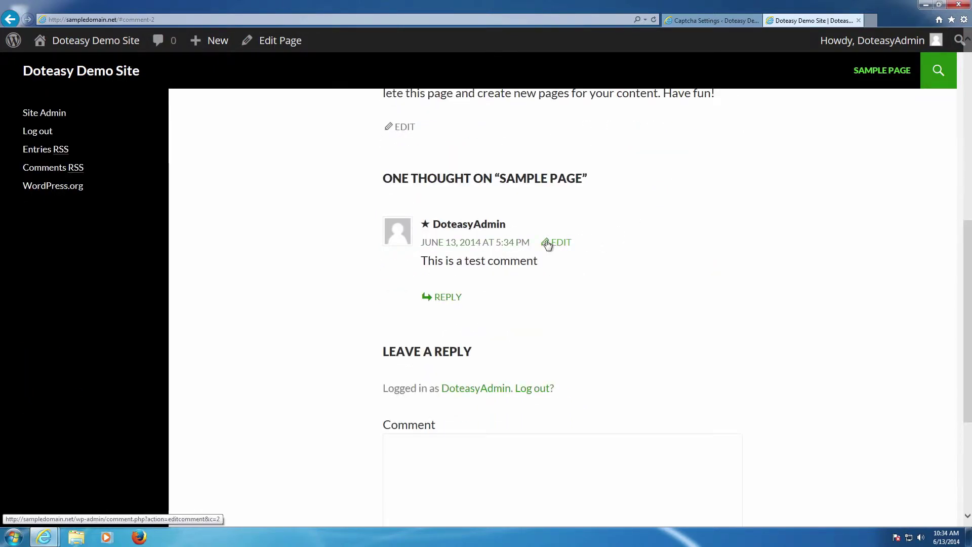
scroll(557, 259, up, 3)
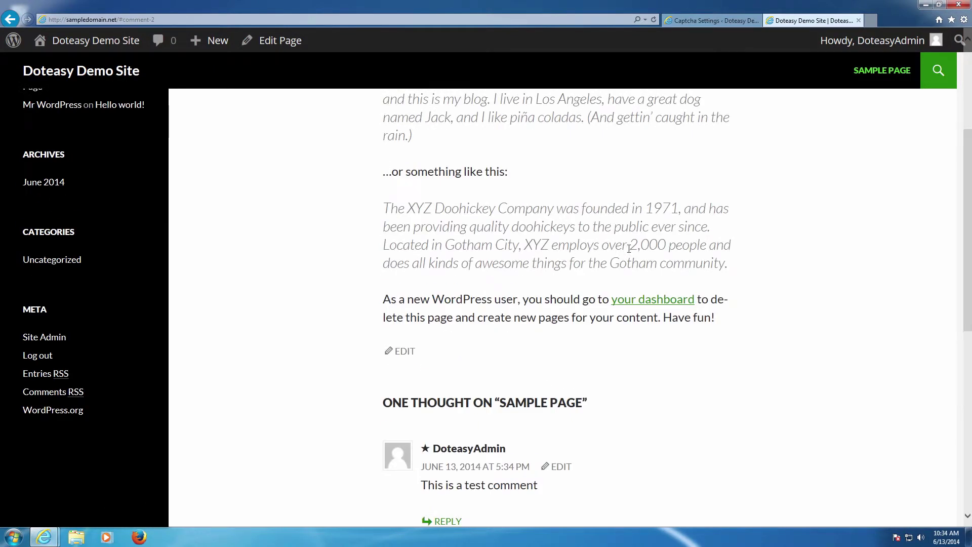
scroll(521, 324, down, 3)
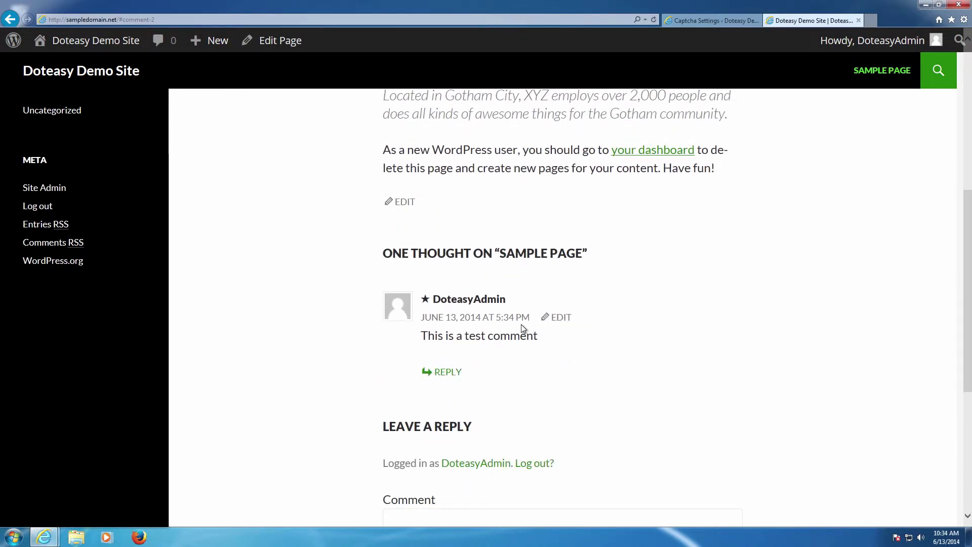
scroll(524, 328, down, 2)
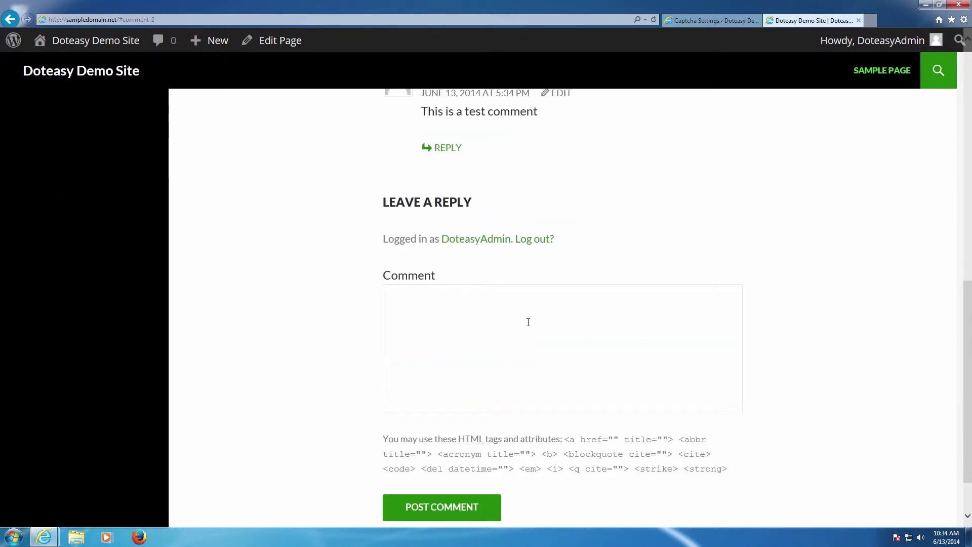
scroll(535, 321, up, 2)
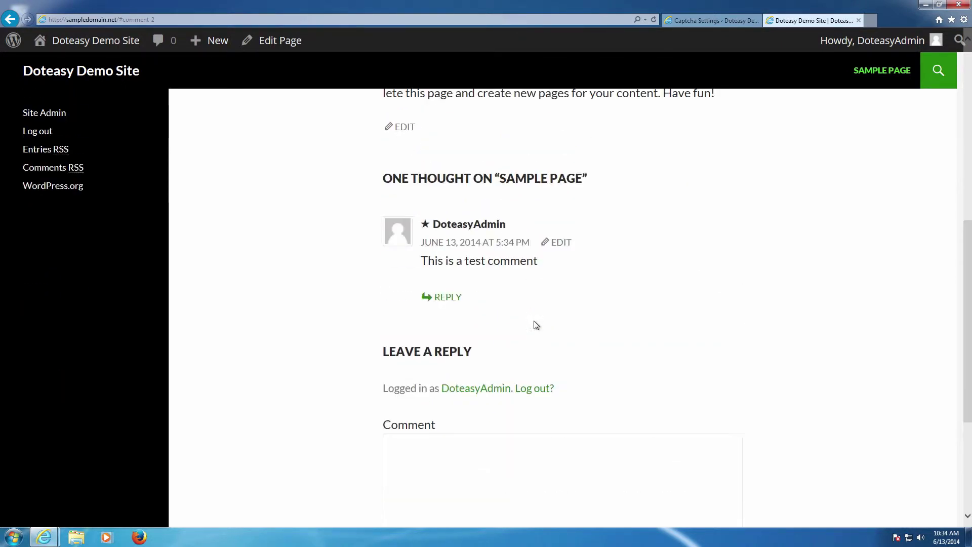
From the Captcha Settings tab, log out via the admin bar's Howdy menu to reach the captcha login page.
click(685, 22)
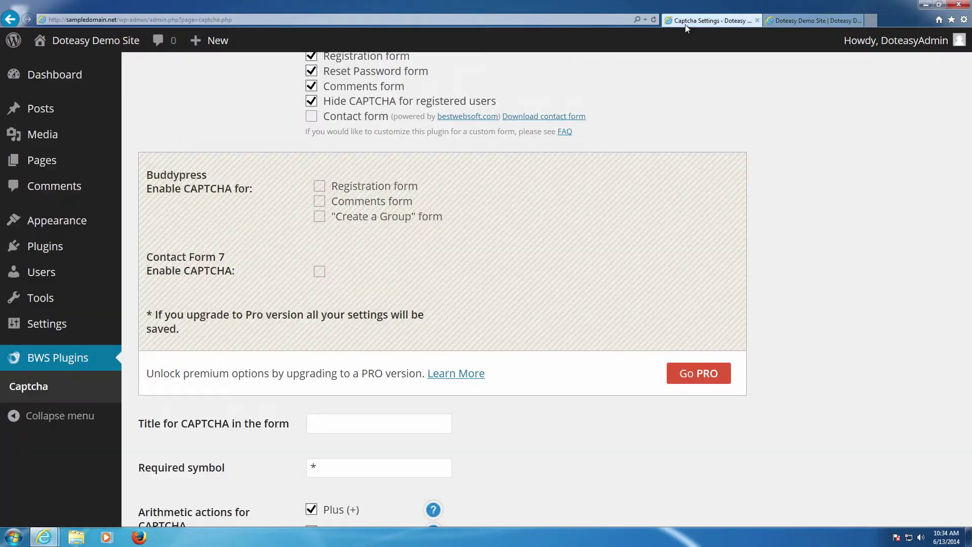
scroll(466, 146, up, 4)
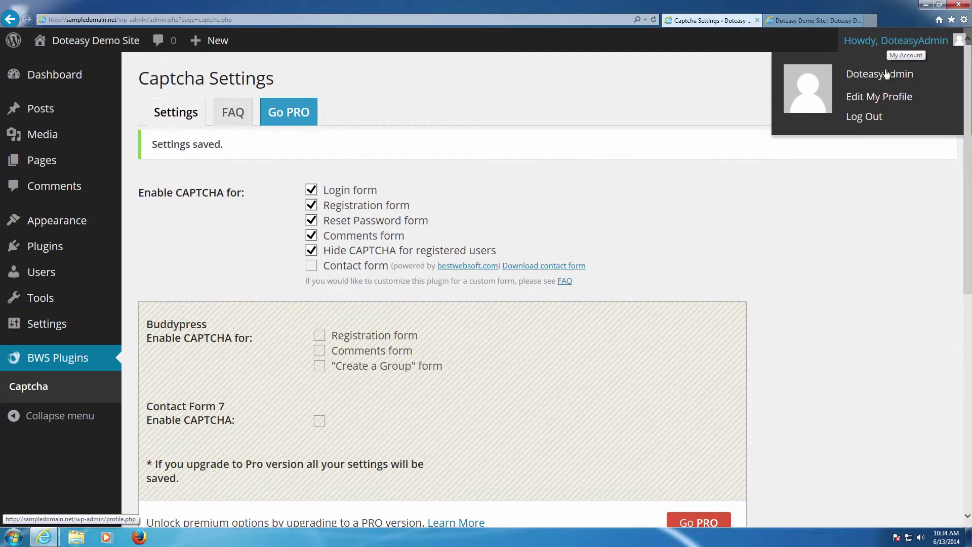
click(869, 120)
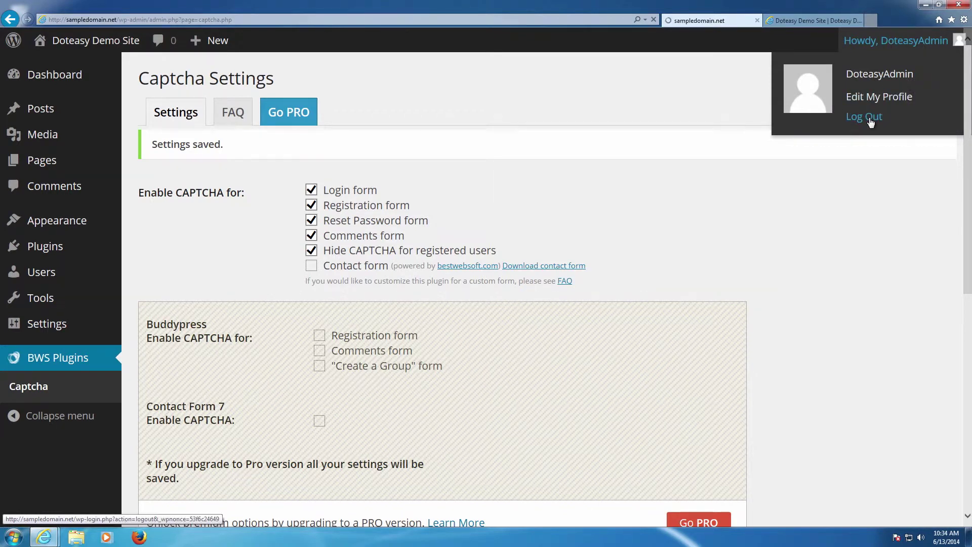
scroll(526, 202, down, 1)
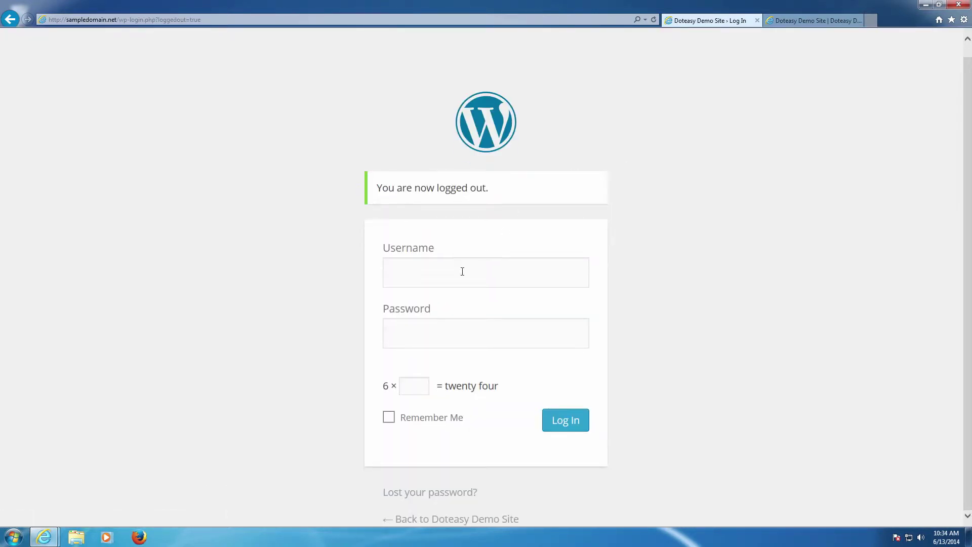
Reload the Sample Page logged out and highlight its 'five − _ = 0' comment captcha.
drag(383, 382, 508, 379)
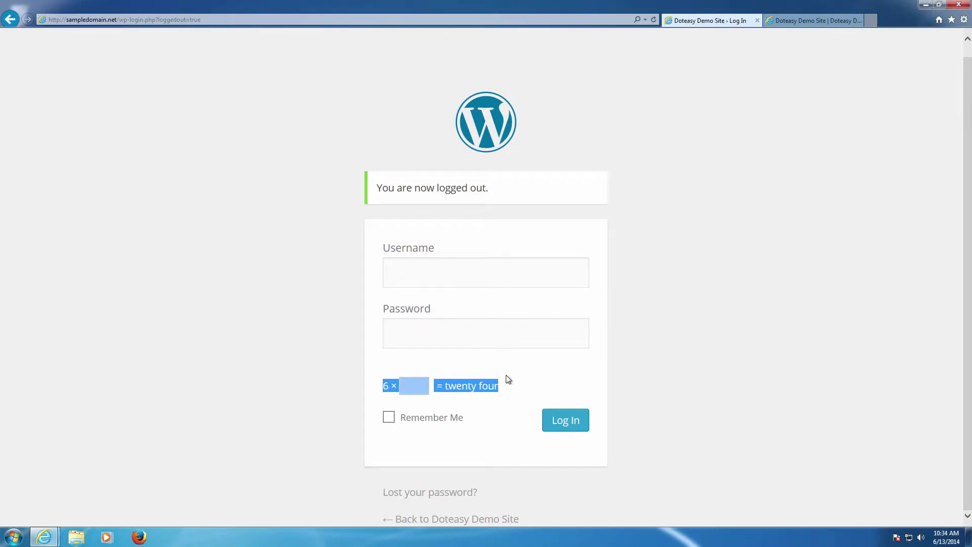
click(775, 25)
key(F5)
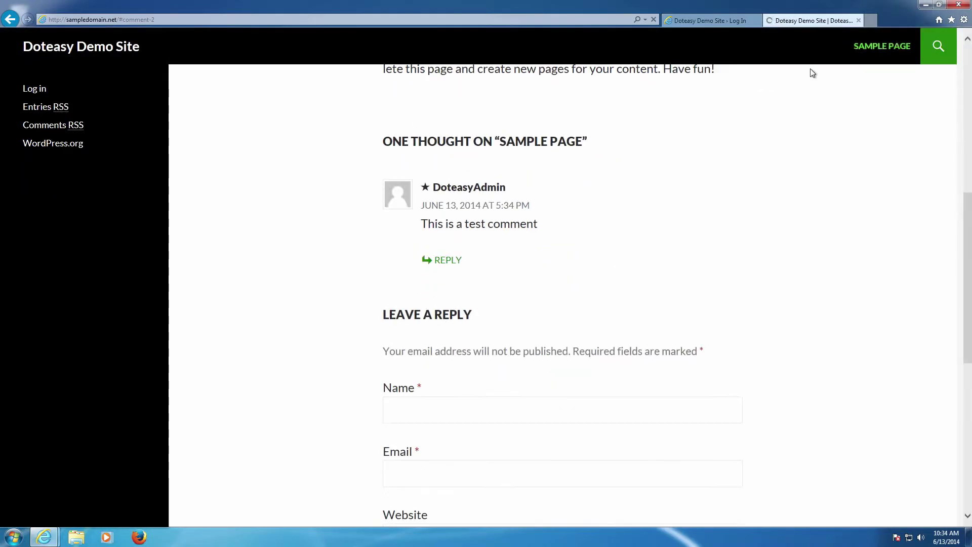
scroll(705, 166, down, 6)
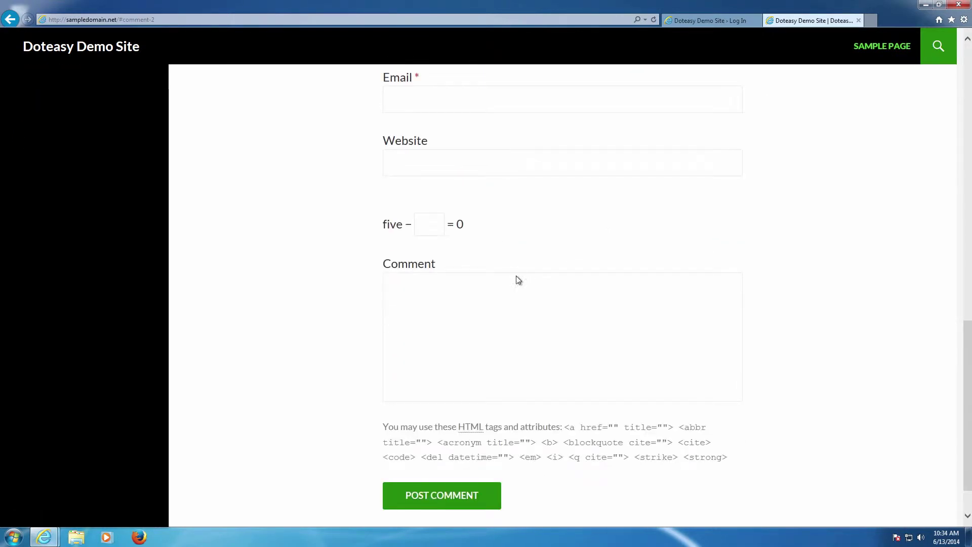
drag(380, 228, 507, 228)
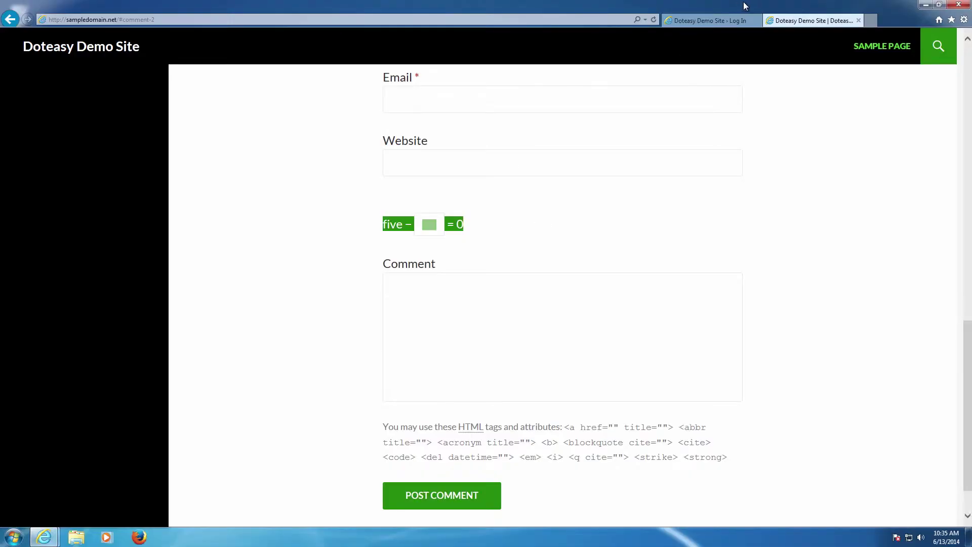
click(516, 96)
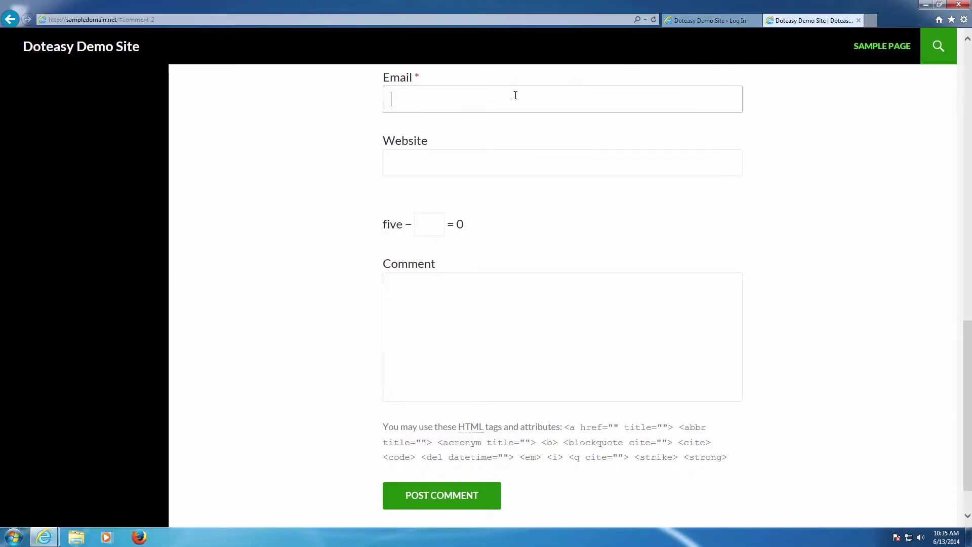
click(719, 20)
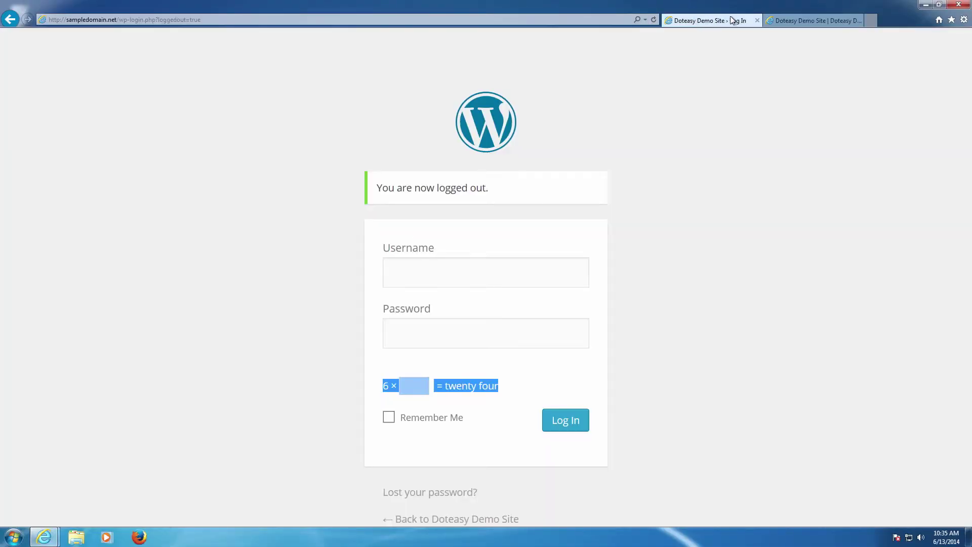
click(799, 21)
Fill in the commenter's name, e-mail and website, and answer the captcha with 5.
middle_click(612, 98)
middle_click(496, 115)
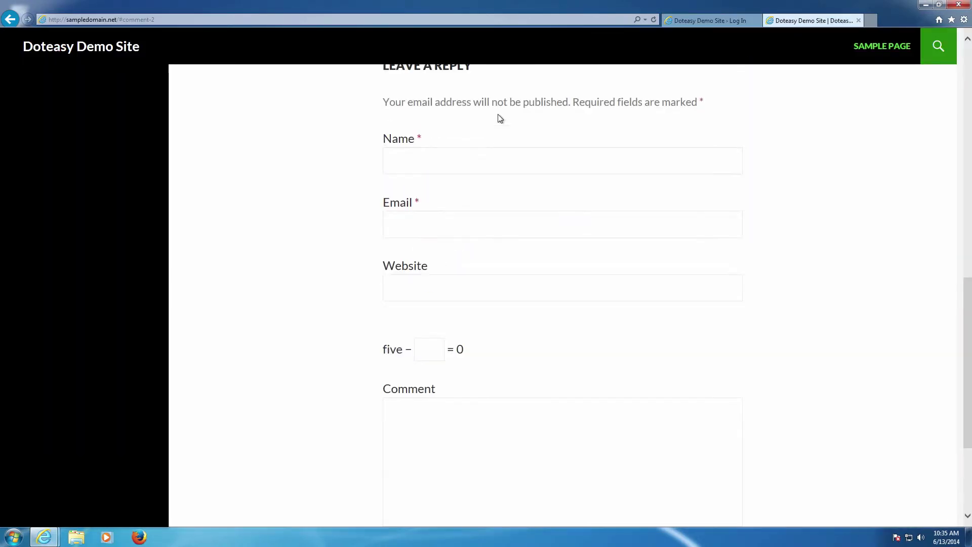
click(452, 167)
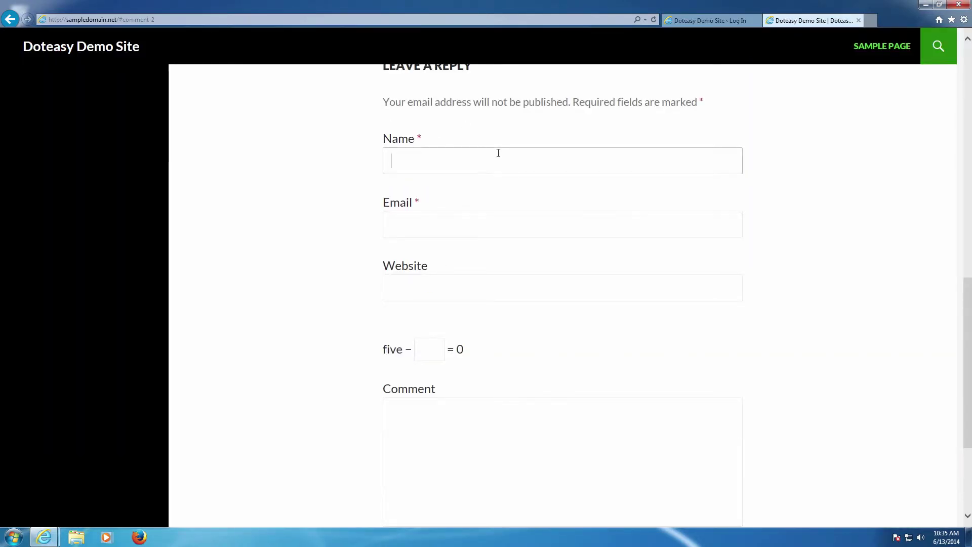
text(Doteasy)
key(Tab)
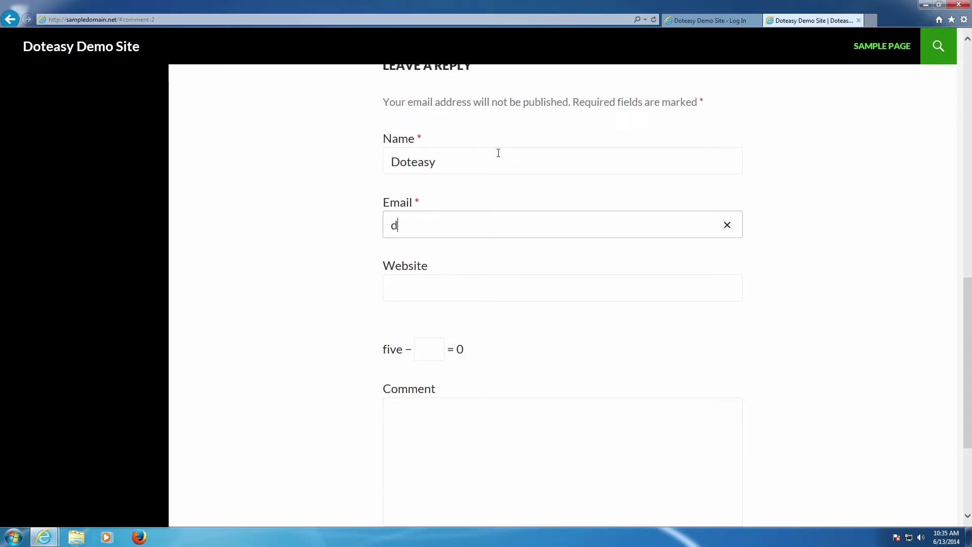
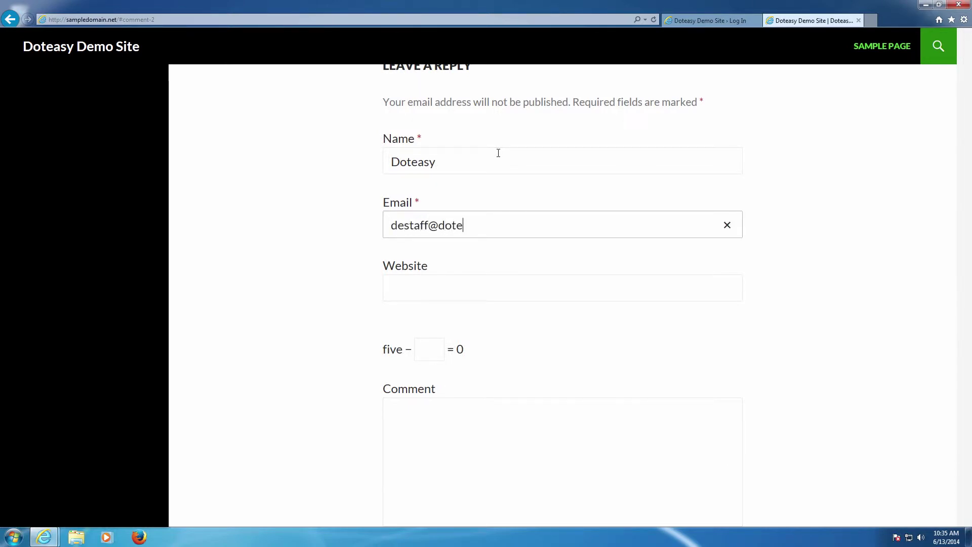
key(Tab)
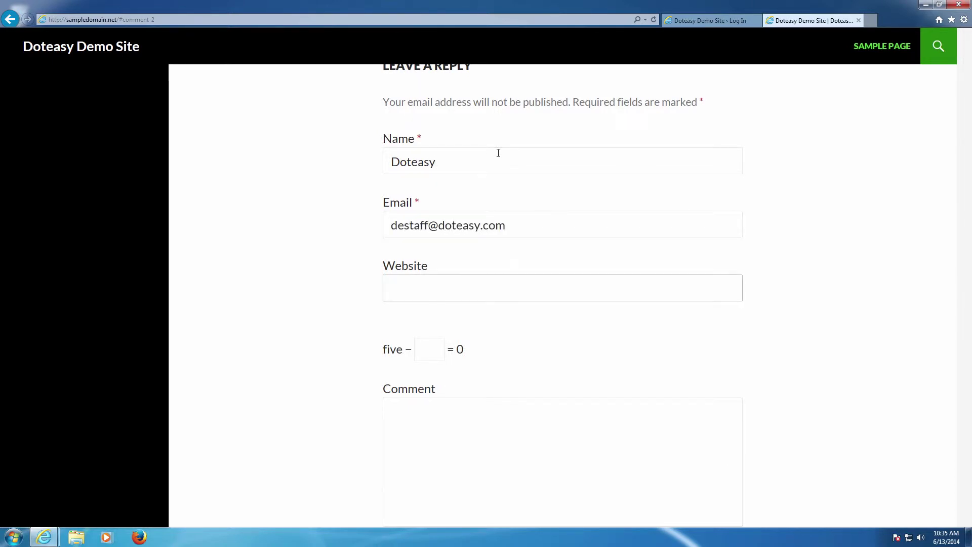
text(doteasy.com)
key(Tab)
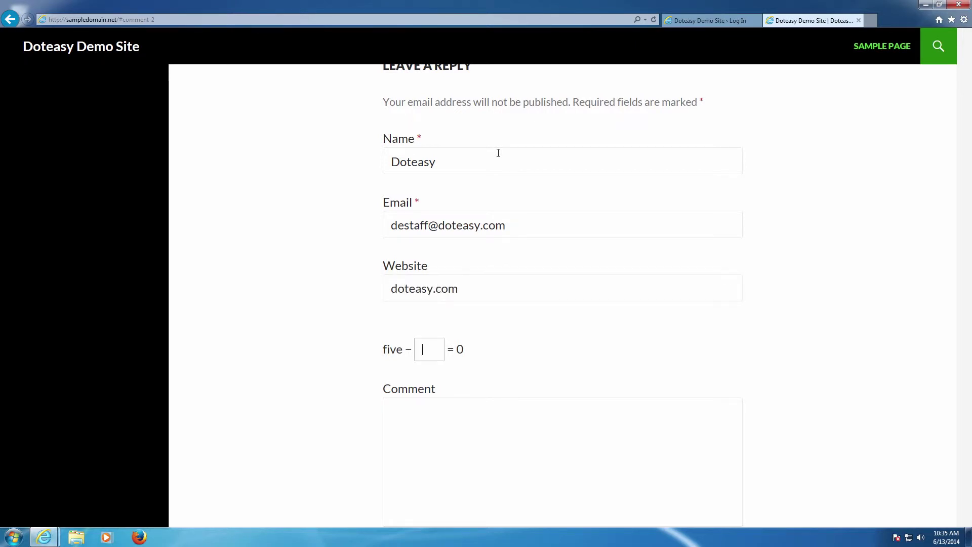
text(5)
Write 'This is also a test comment' and post it for moderation.
scroll(508, 209, down, 4)
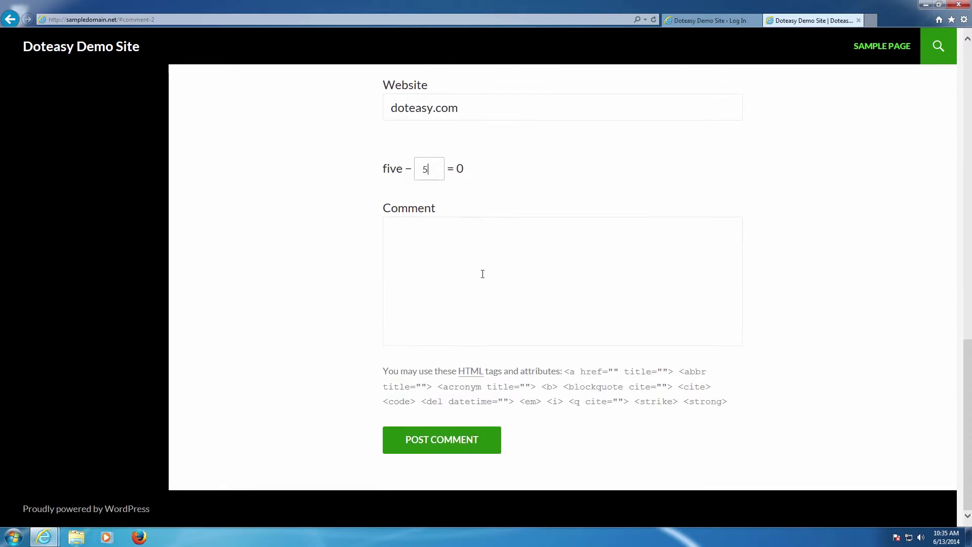
click(477, 274)
text(TH)
key(BackSpace)
text(t)
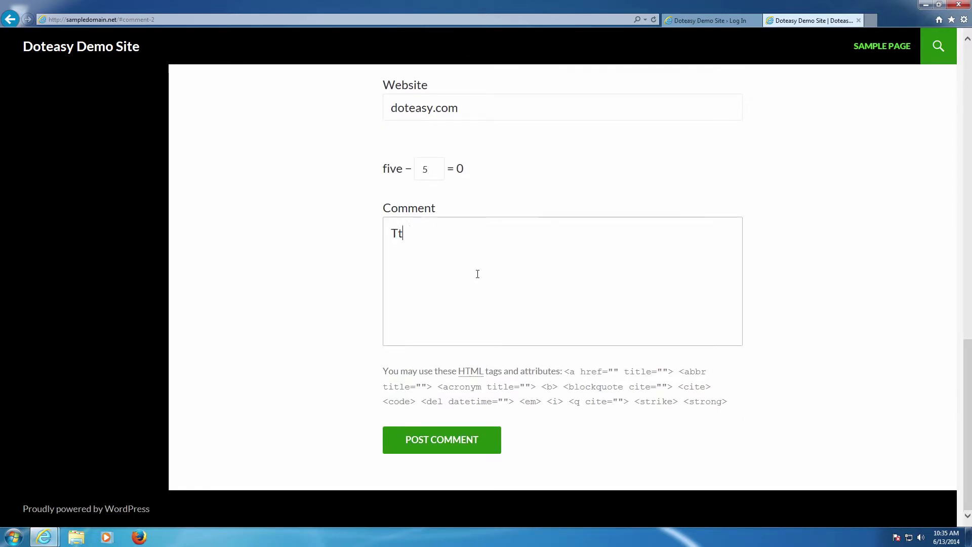
text(is is also a )
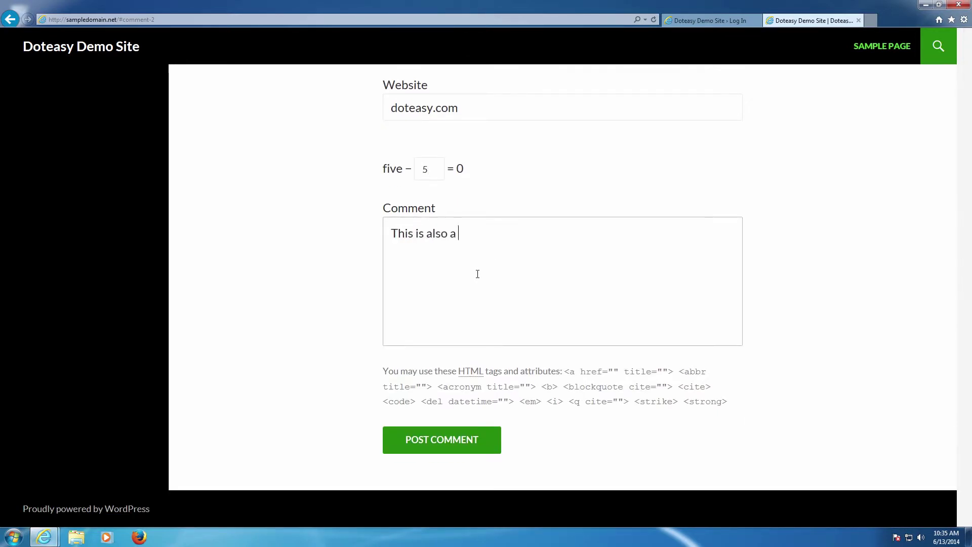
text(test comment)
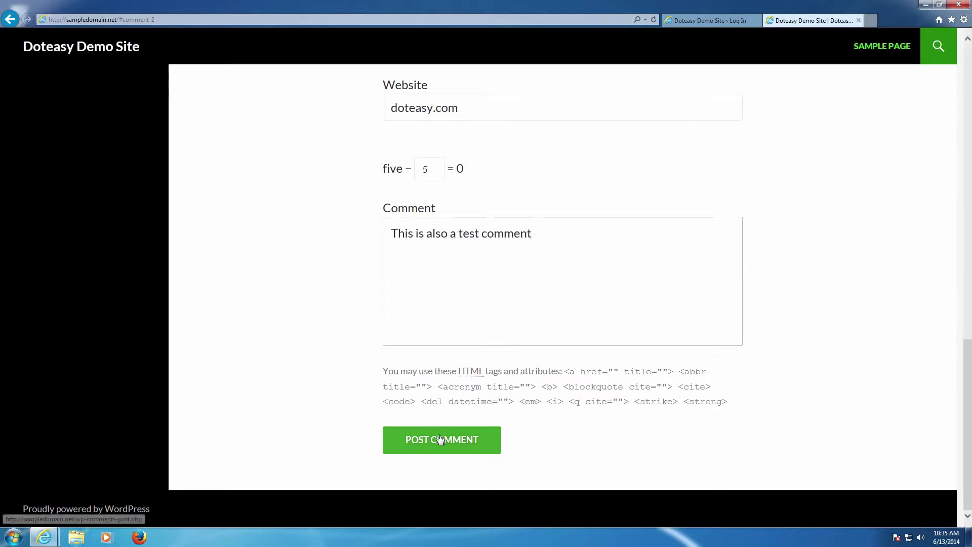
click(440, 439)
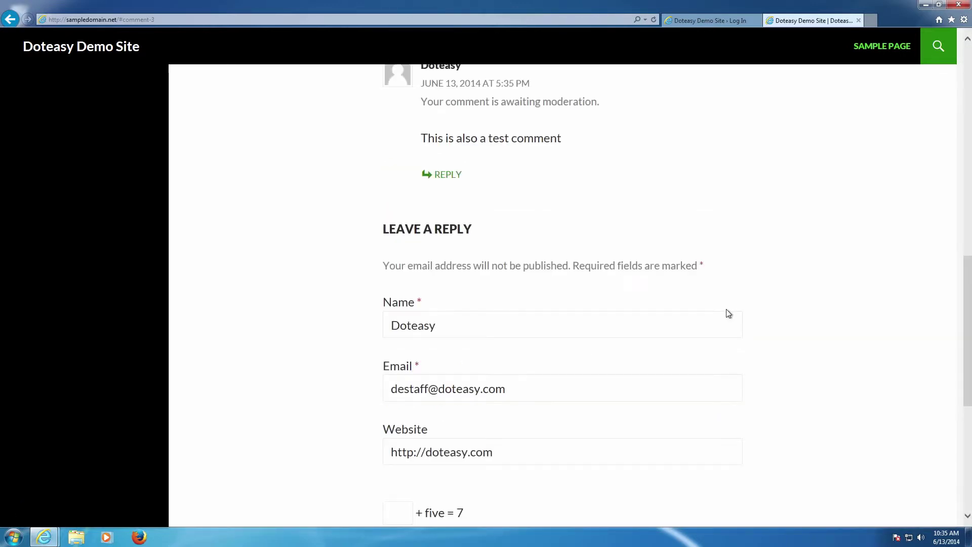
scroll(679, 299, up, 3)
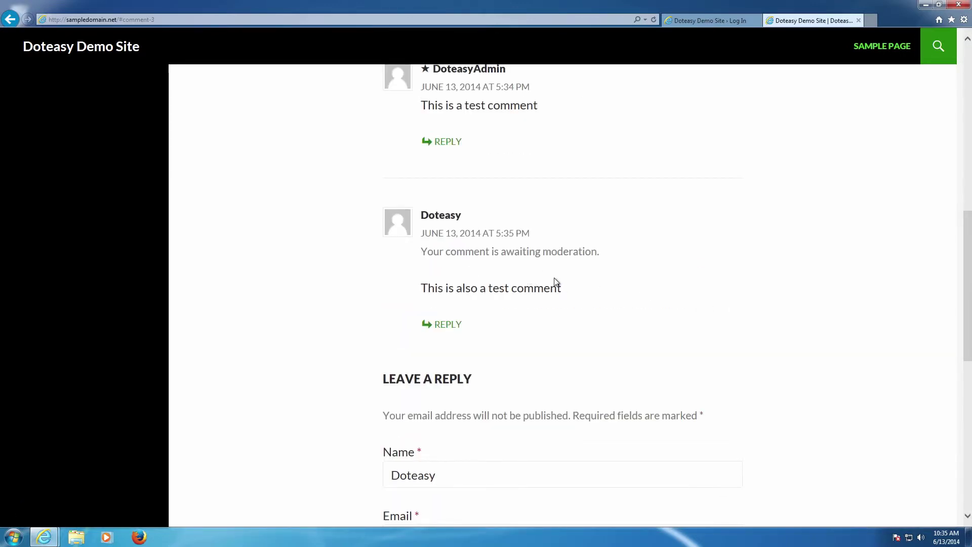
Submit the comment 'This is a test comment' with the captcha left blank.
scroll(454, 319, down, 7)
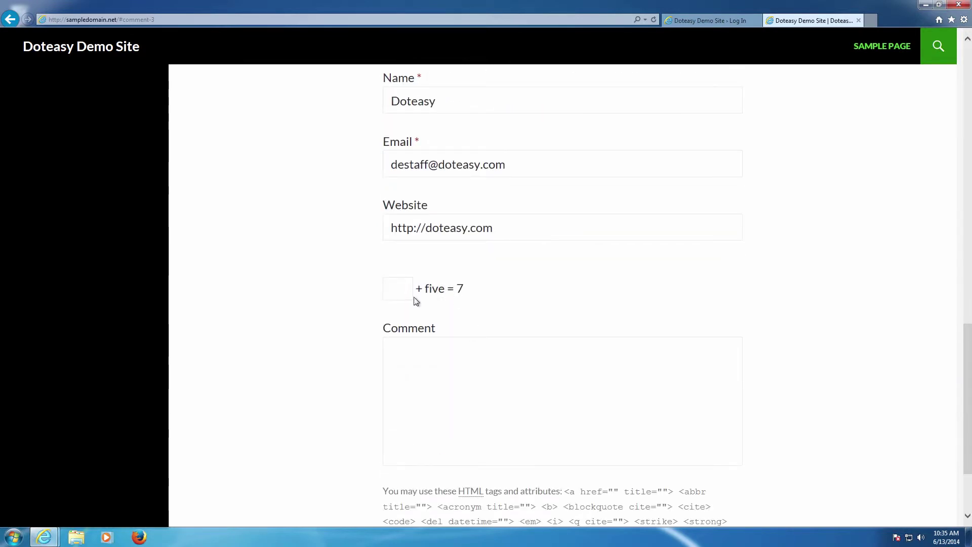
click(404, 291)
click(421, 346)
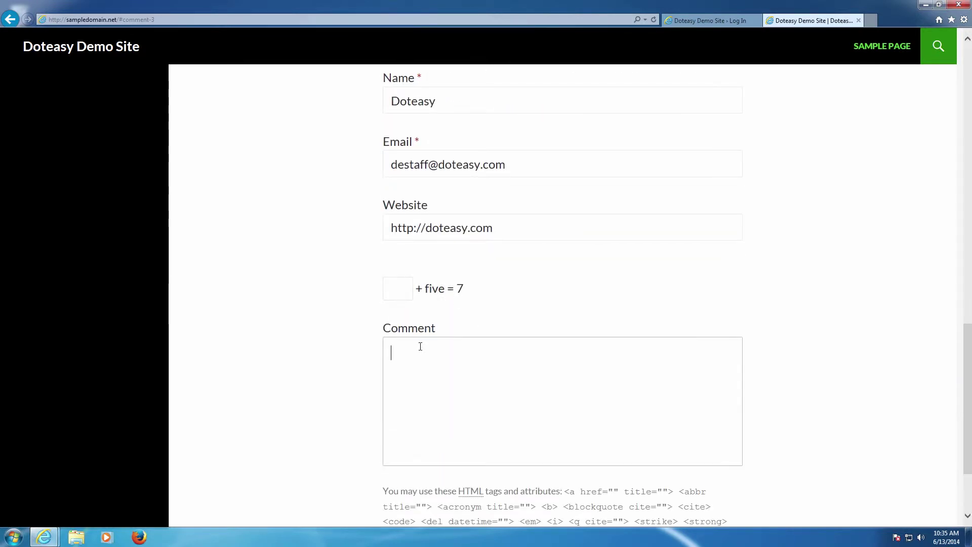
text(This is a test c)
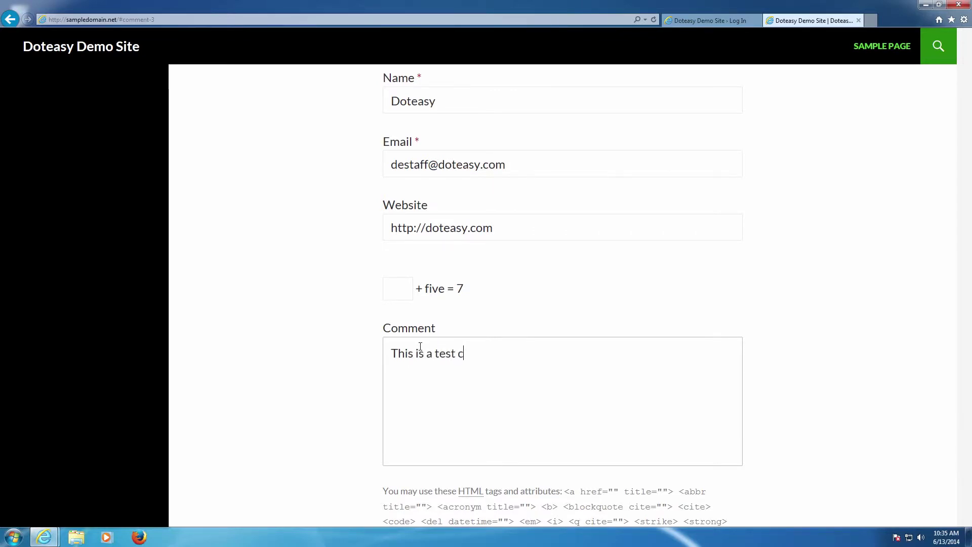
text(omment)
scroll(464, 354, down, 2)
click(455, 438)
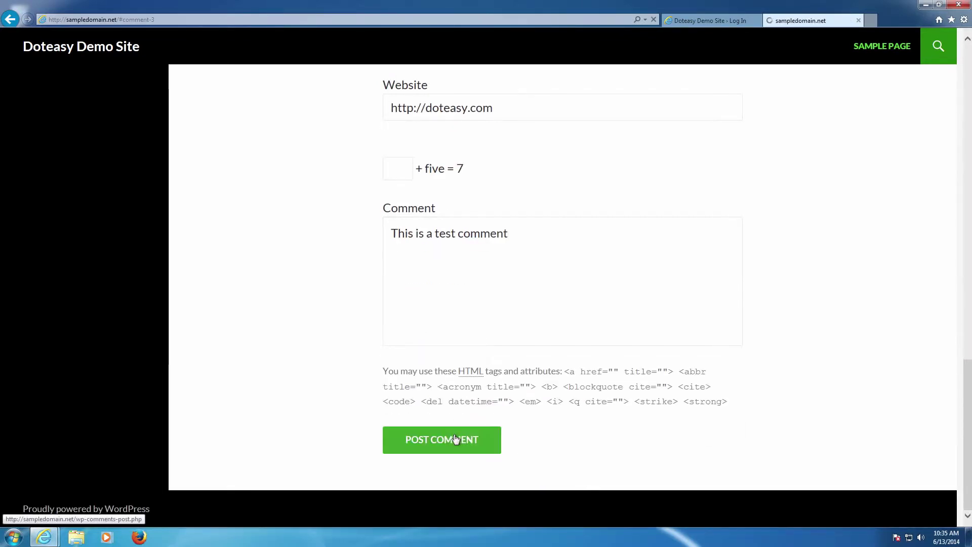
Note the 'Please fill the form.' error, go back, and switch to the login page.
drag(357, 139, 270, 124)
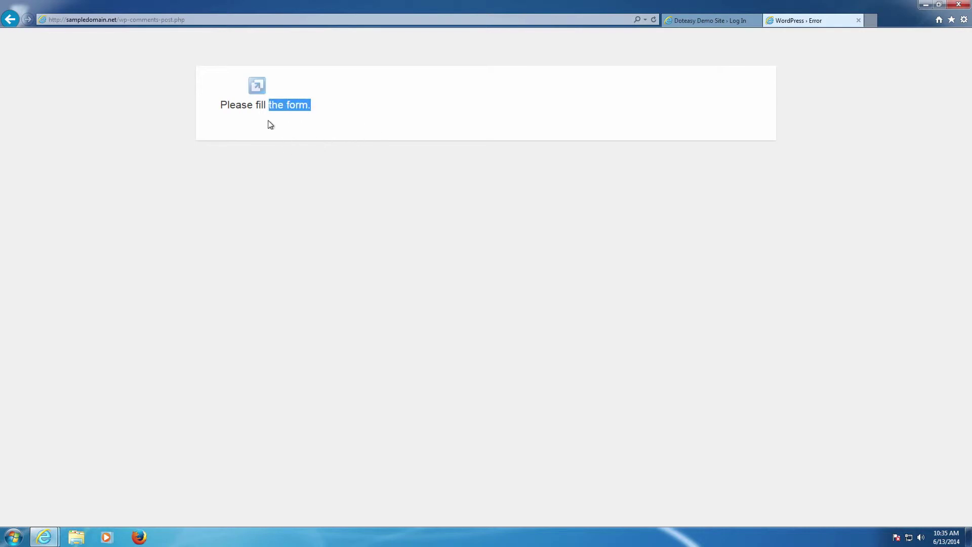
click(10, 19)
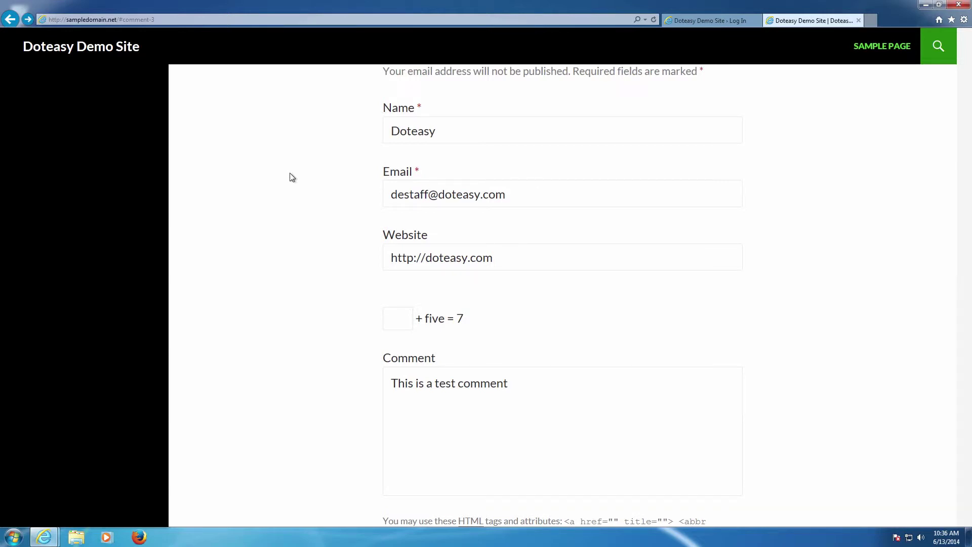
click(681, 21)
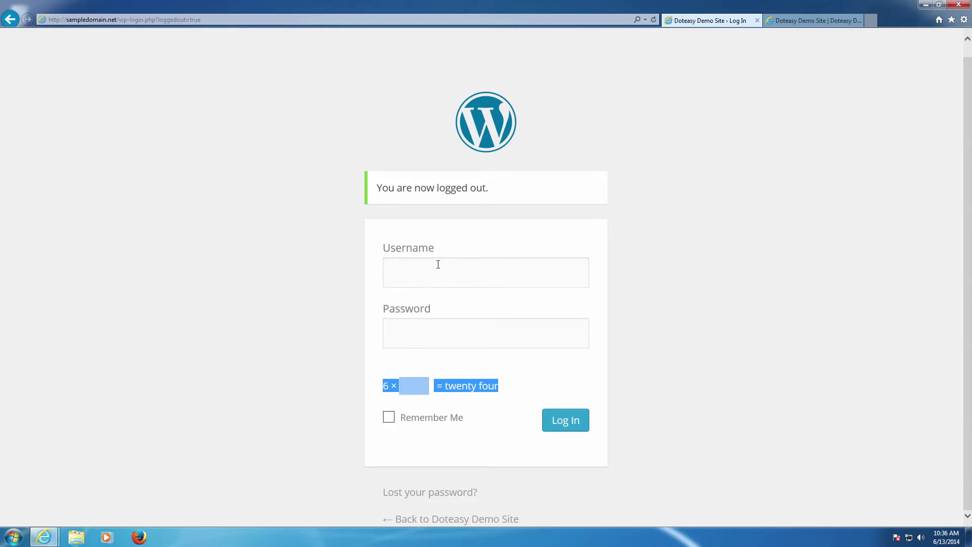
Enter the admin username and password, answer the captcha with 4, and log in.
click(467, 272)
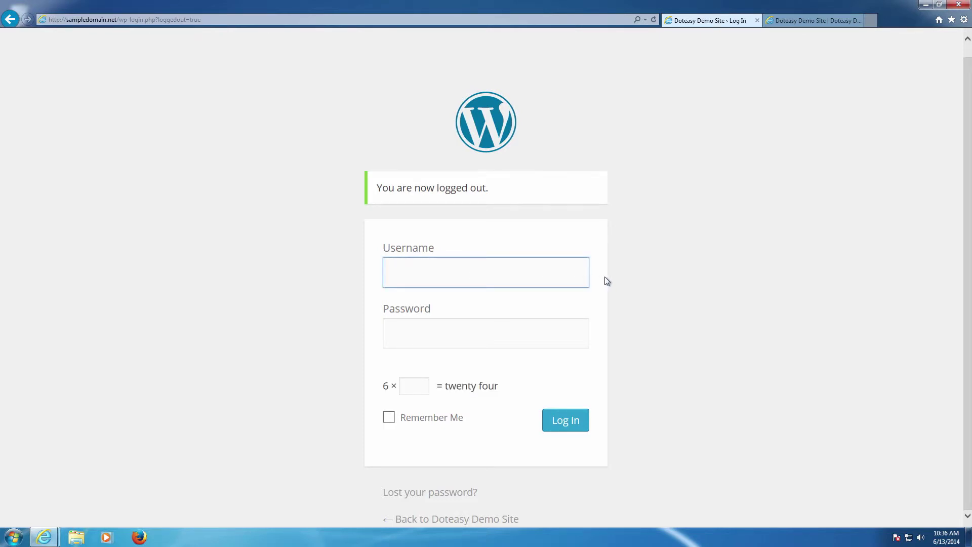
text(DoteasyAdmin)
key(Tab)
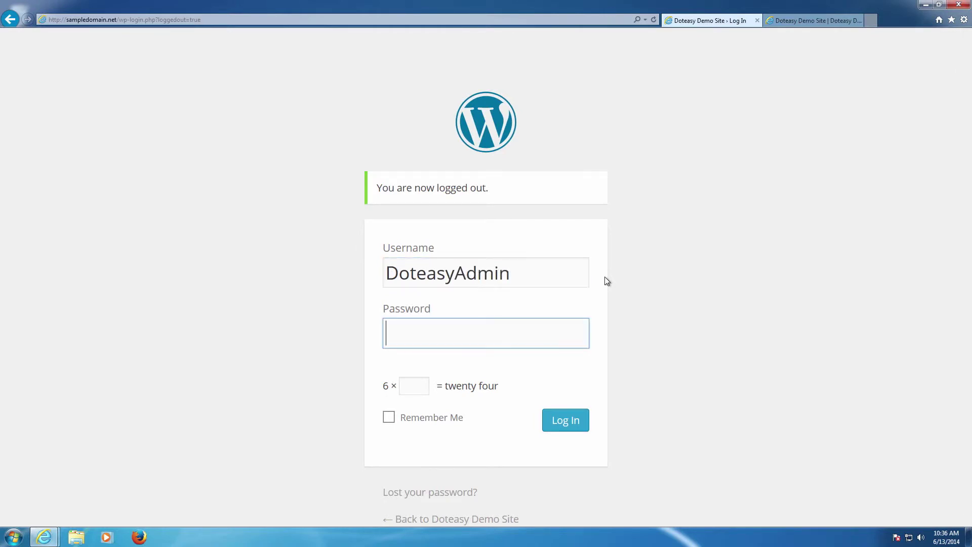
text(**********)
key(Tab)
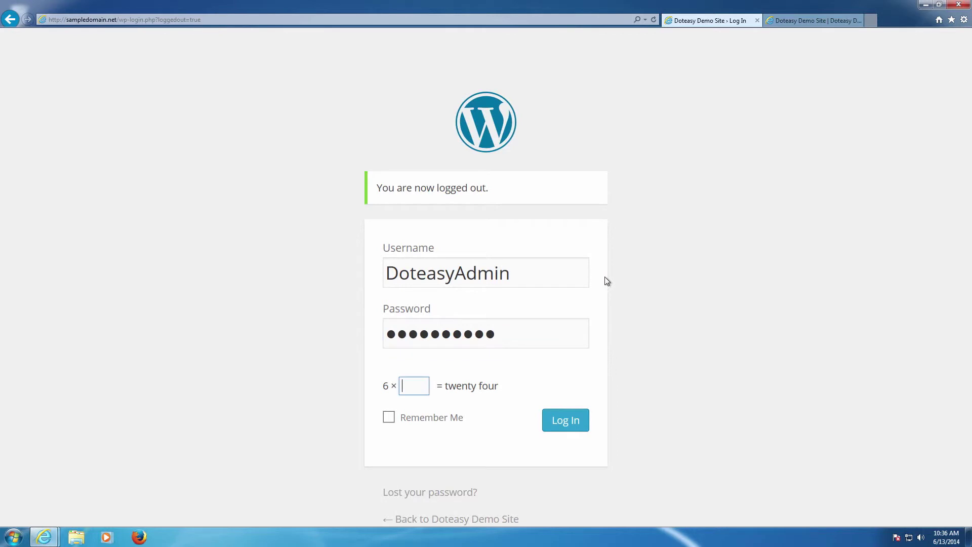
text(4)
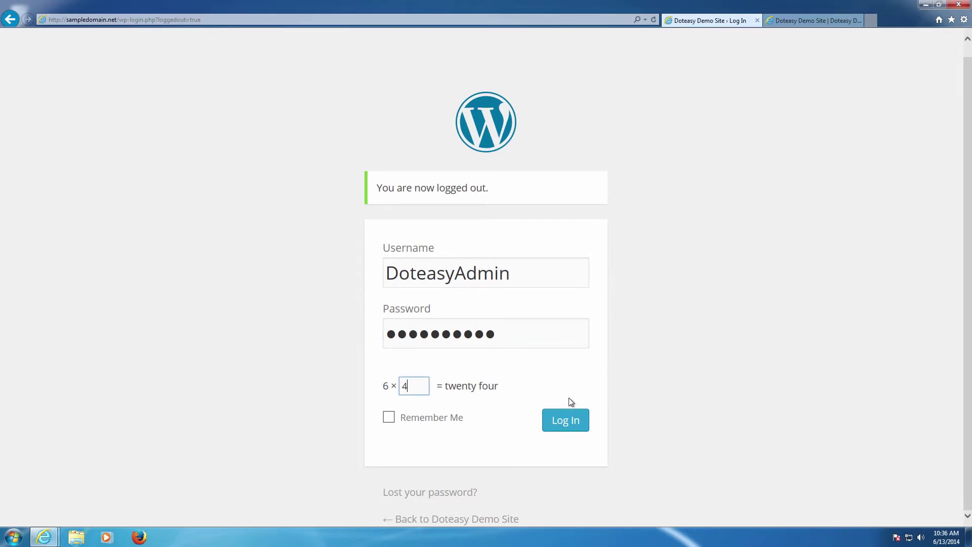
click(565, 422)
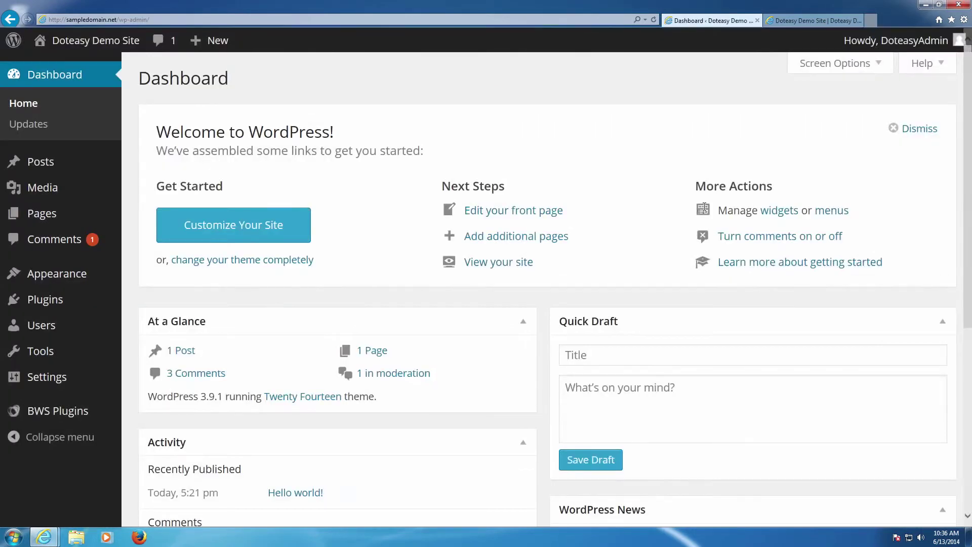